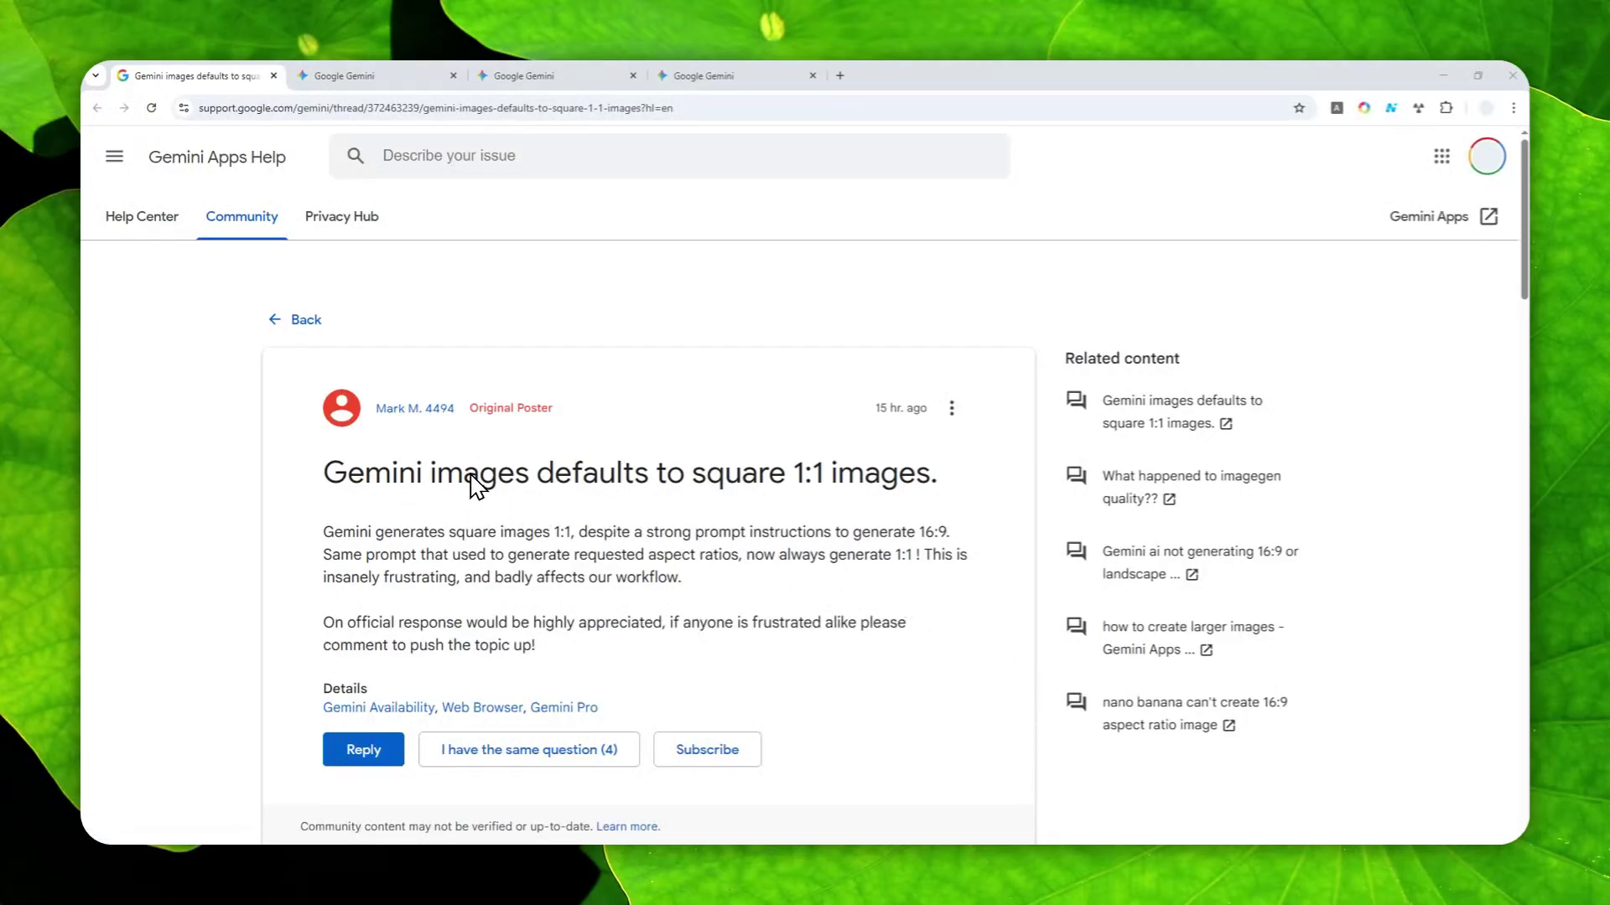
- Highlight the thread title 'Gemini images defaults to square 1:1 images.'
{"action": "scroll", "coordinate": [471, 476], "scroll_direction": "down", "scroll_amount": 1}
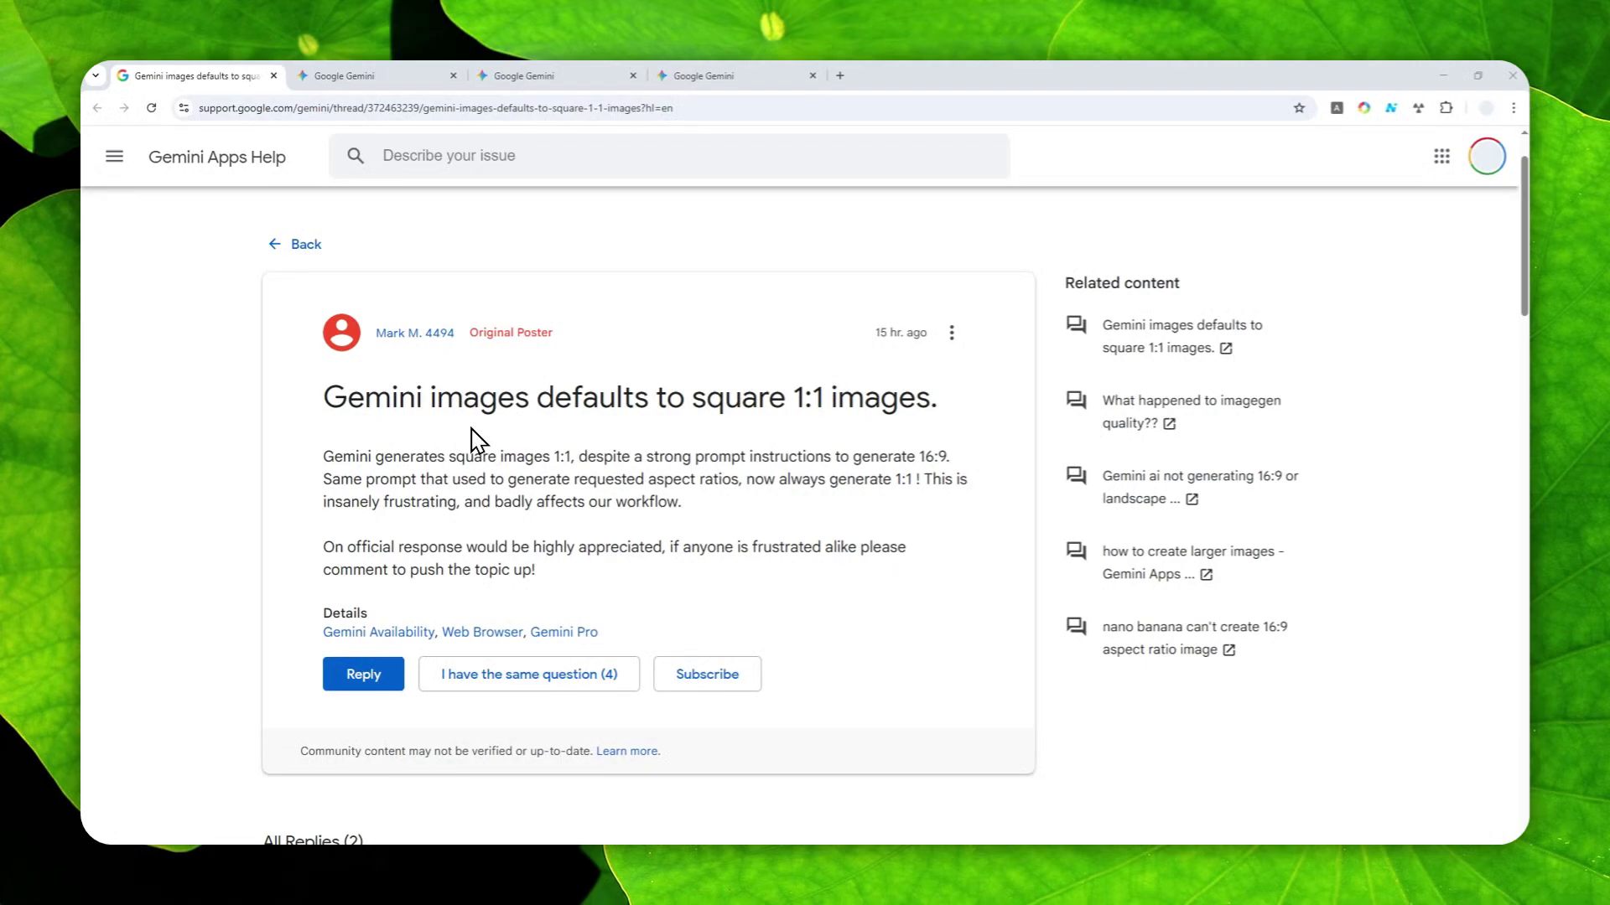
{"action": "left_click_drag", "start_coordinate": [322, 397], "coordinate": [878, 392]}
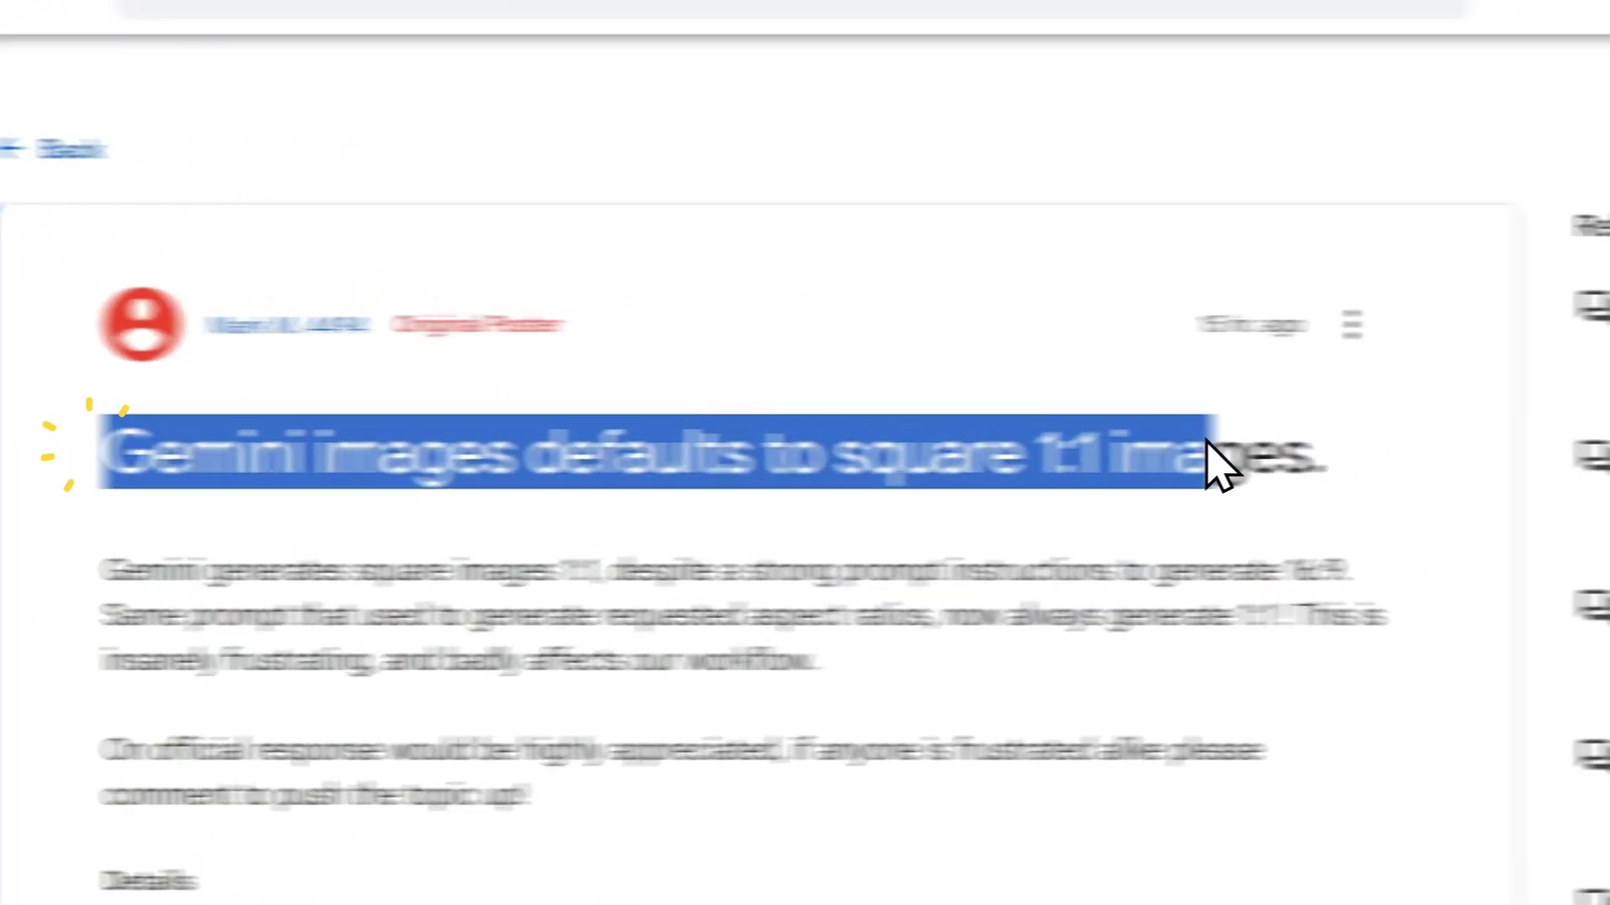
{"action": "left_click_drag", "start_coordinate": [1208, 442], "coordinate": [1399, 457]}
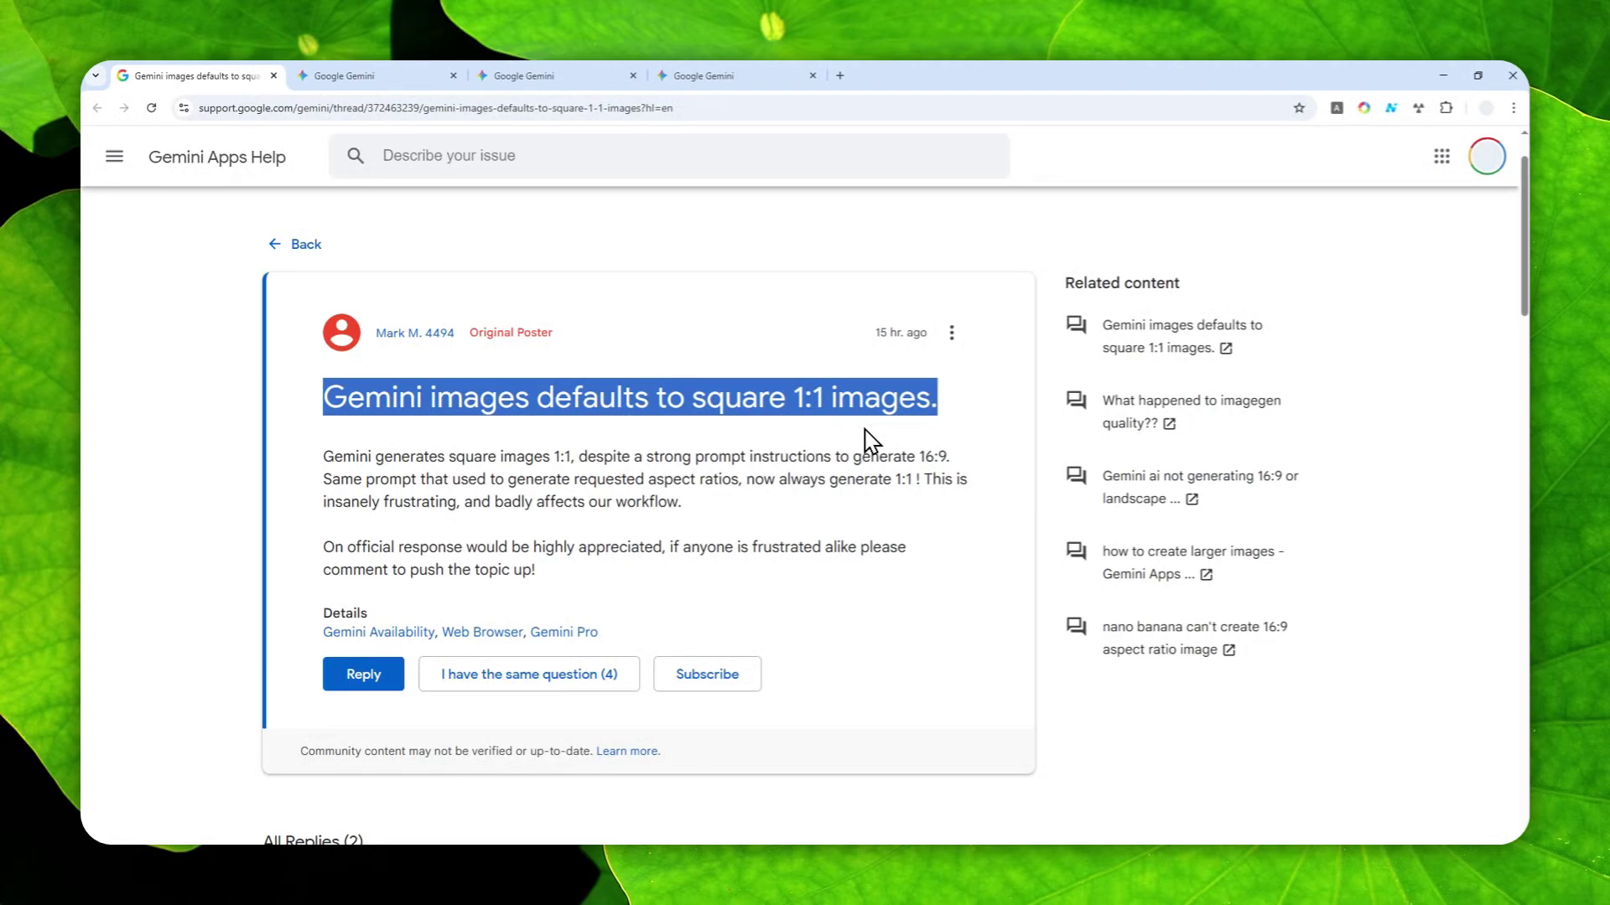
{"action": "scroll", "coordinate": [780, 423], "scroll_direction": "down", "scroll_amount": 9}
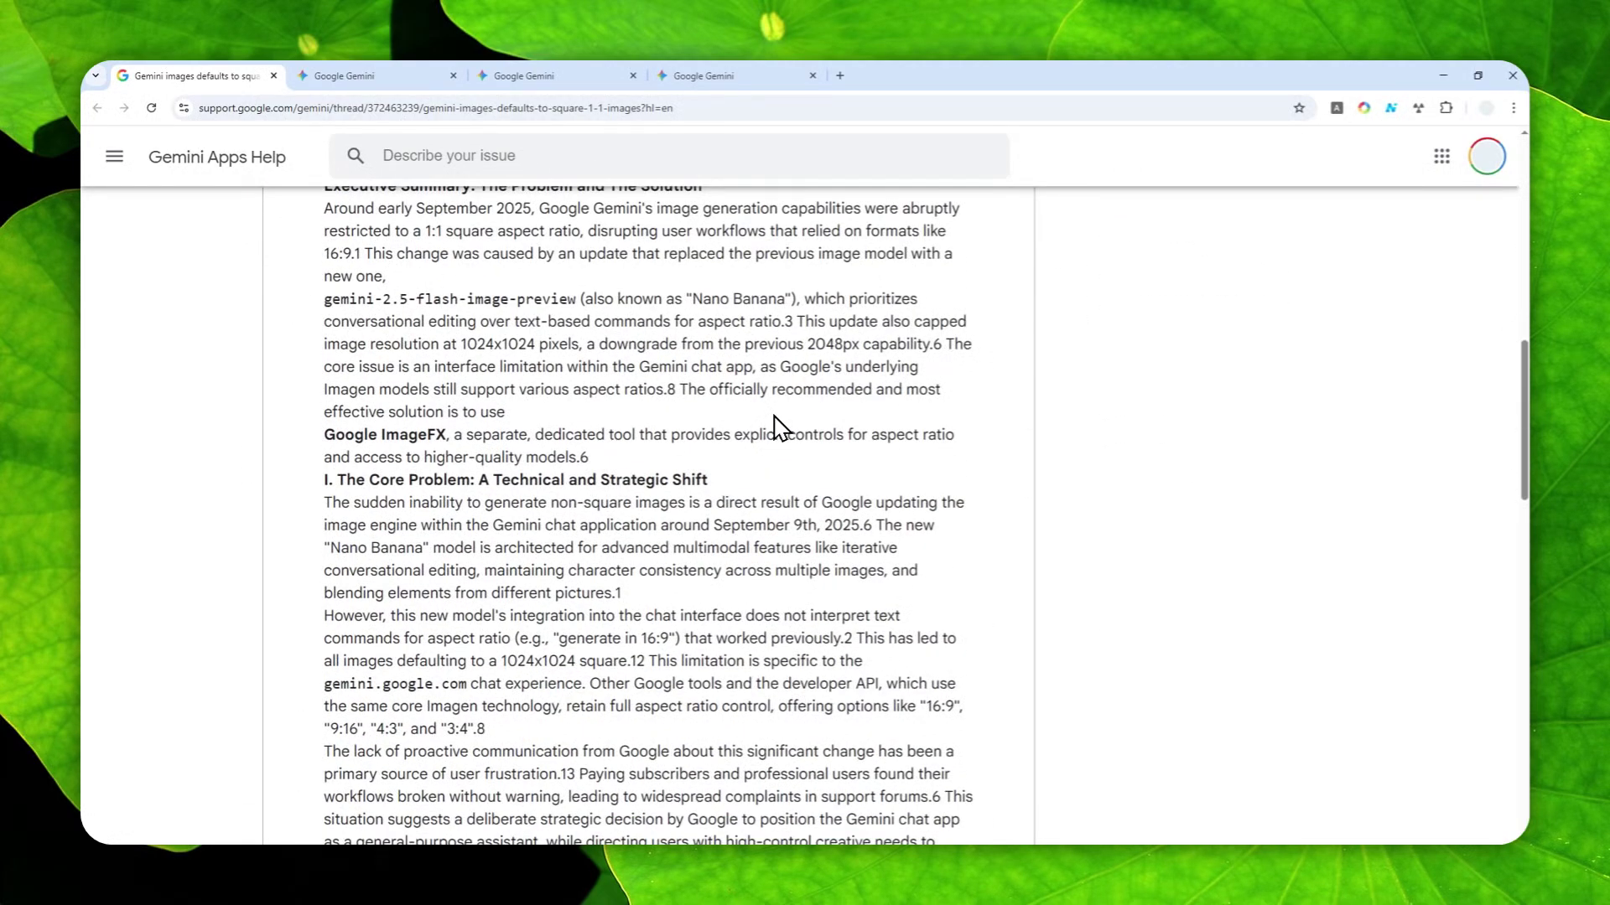
{"action": "scroll", "coordinate": [775, 428], "scroll_direction": "down", "scroll_amount": 4}
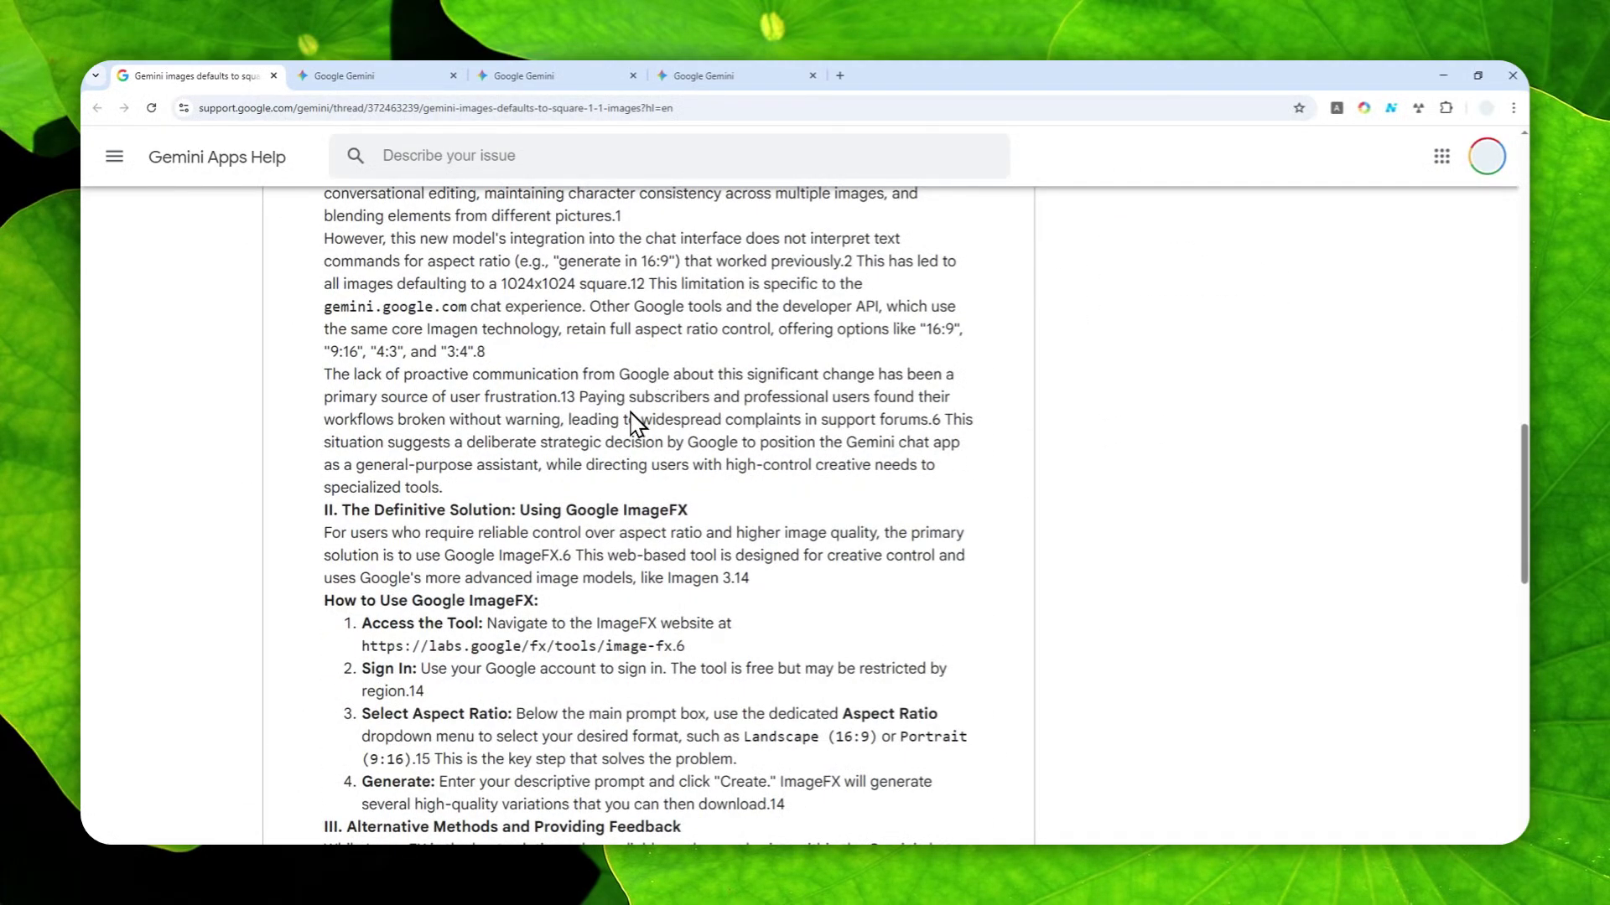
{"action": "scroll", "coordinate": [635, 424], "scroll_direction": "down", "scroll_amount": 4}
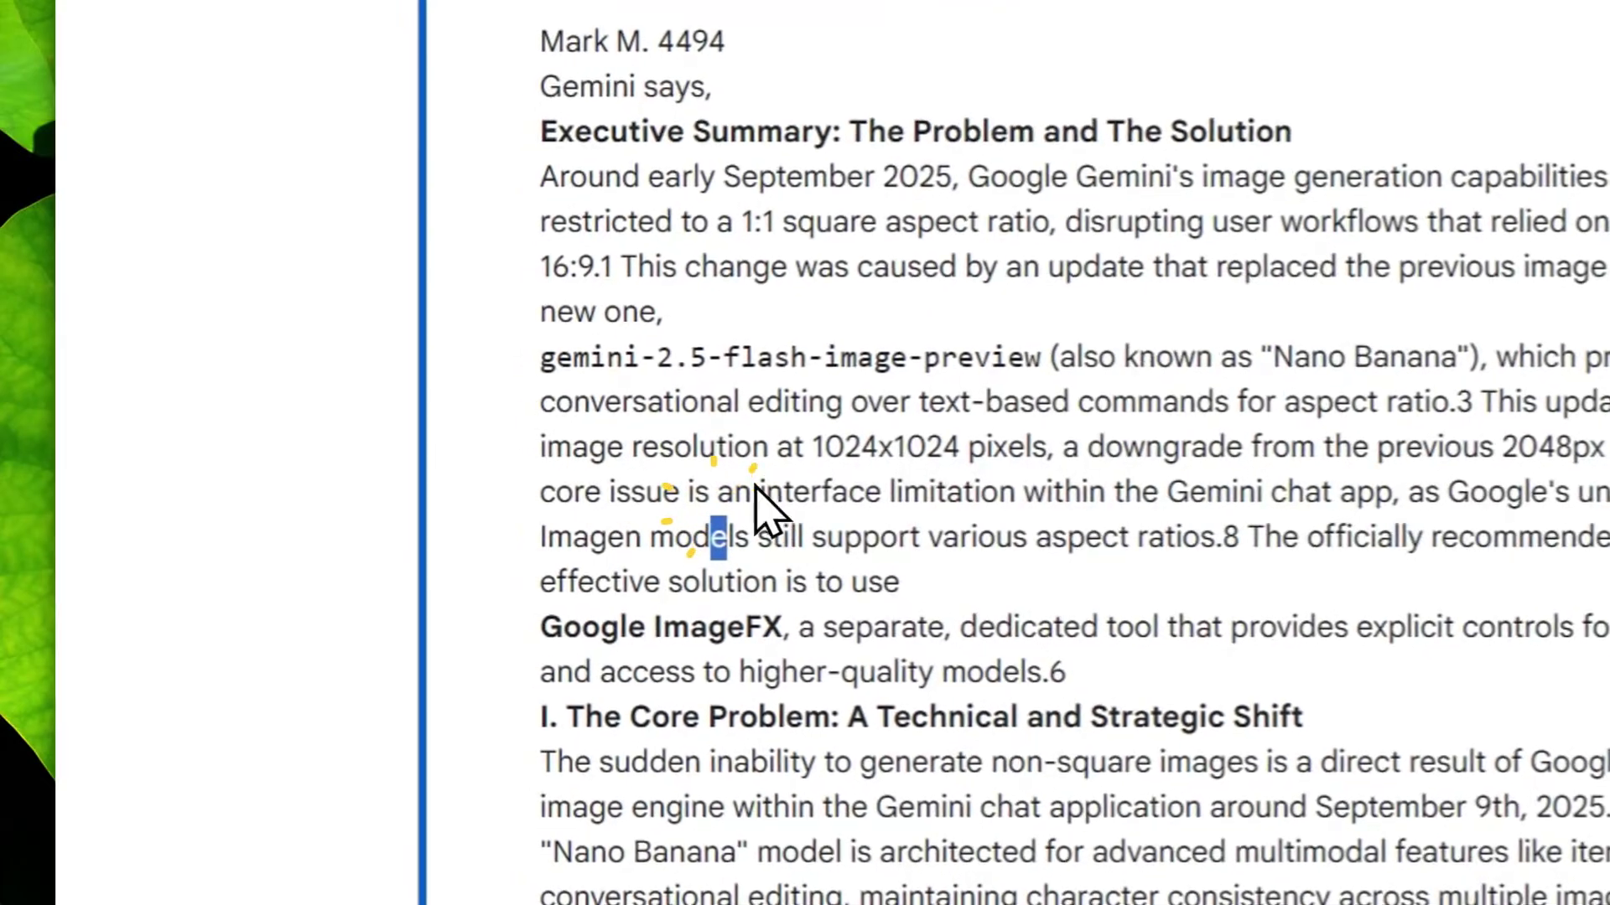
{"action": "scroll", "coordinate": [503, 444], "scroll_direction": "down", "scroll_amount": 5}
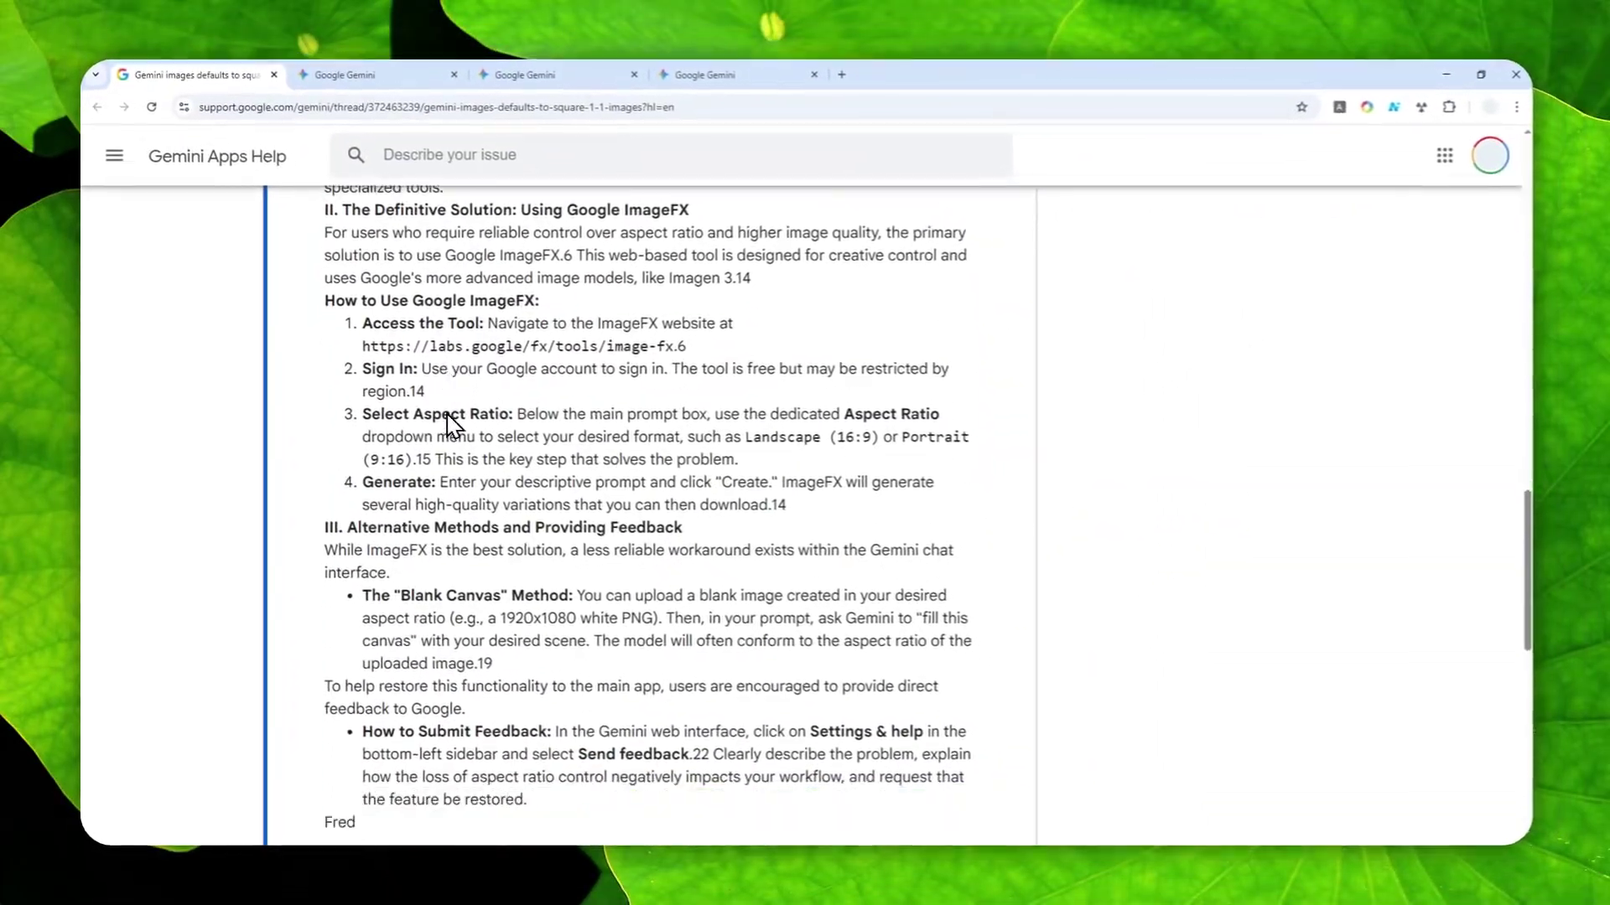
{"action": "scroll", "coordinate": [470, 411], "scroll_direction": "down", "scroll_amount": 5}
{"action": "scroll", "coordinate": [503, 411], "scroll_direction": "up", "scroll_amount": 2}
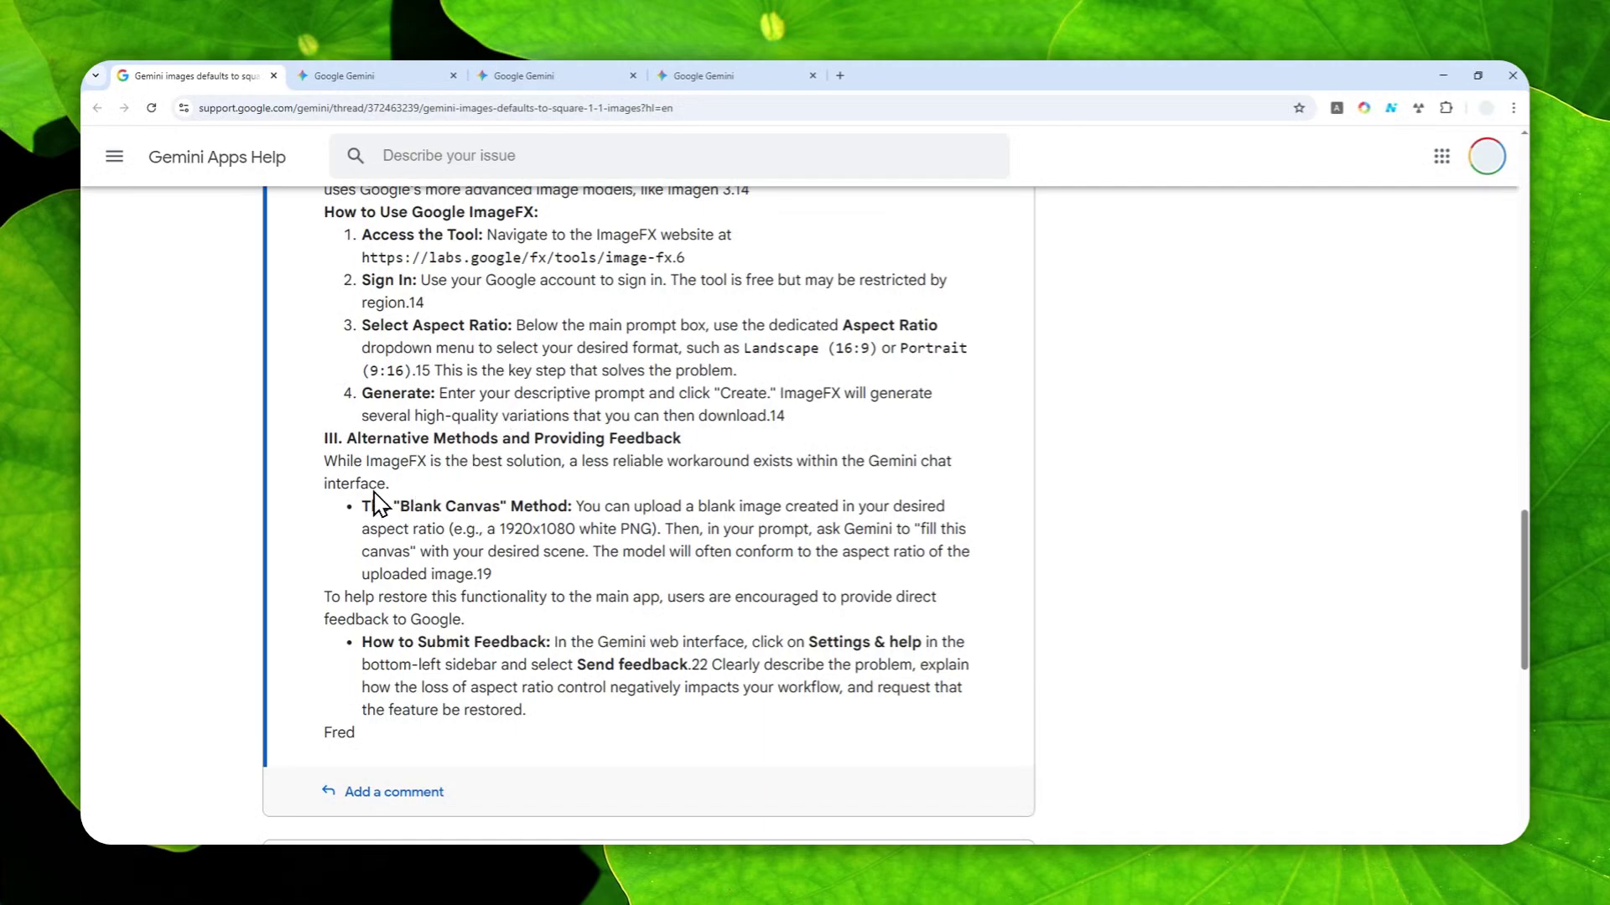
{"action": "left_click_drag", "start_coordinate": [362, 506], "coordinate": [586, 515]}
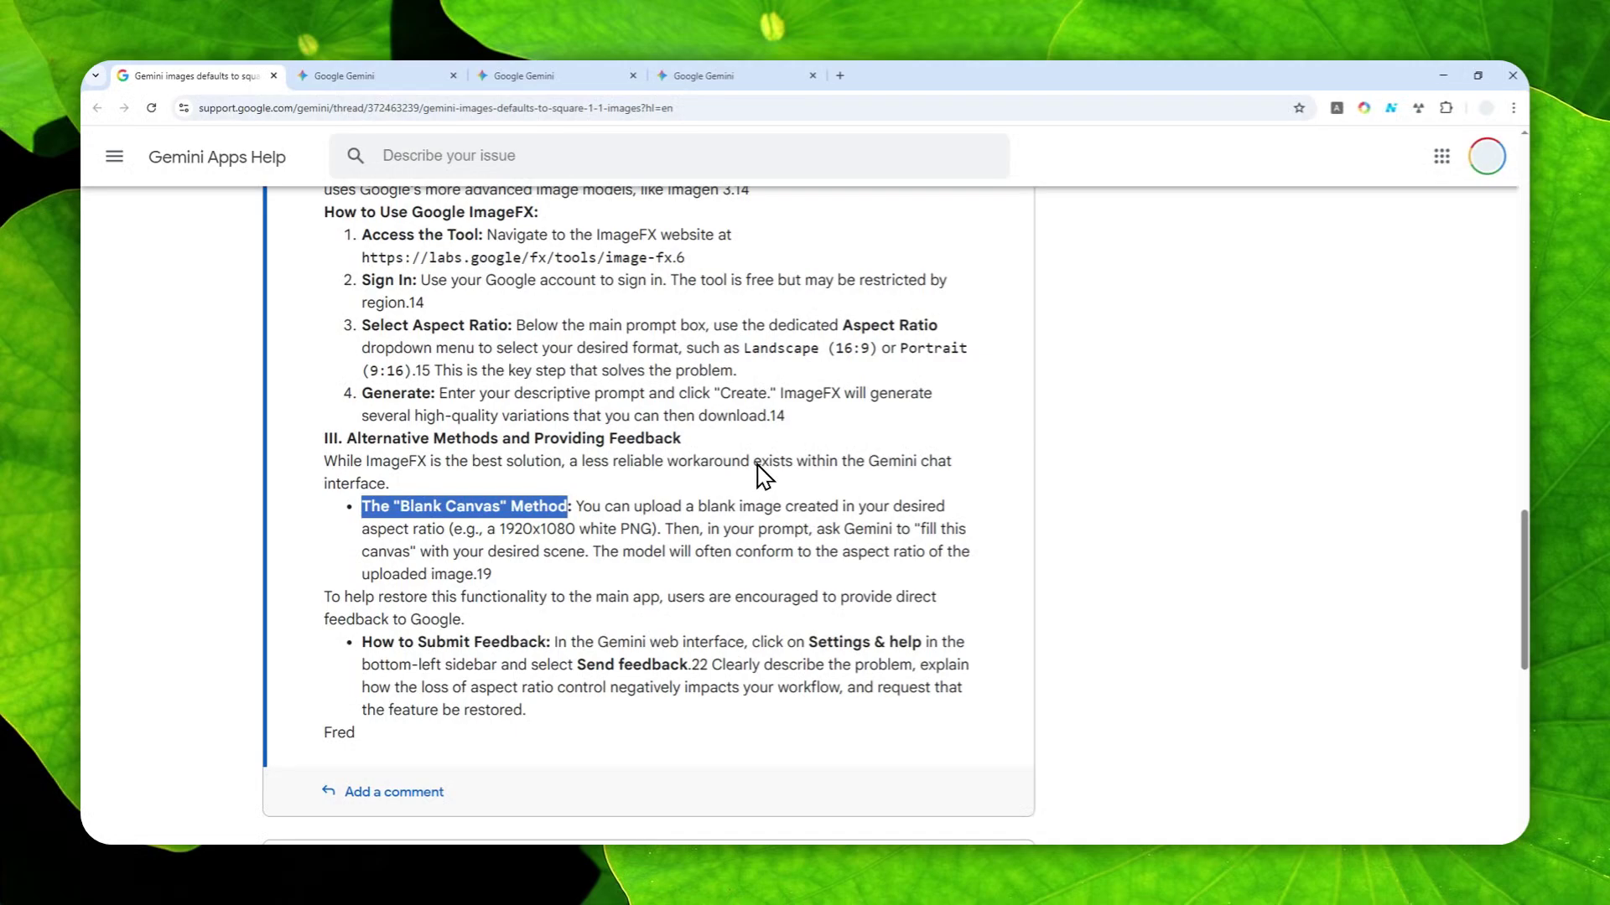
{"action": "scroll", "coordinate": [758, 478], "scroll_direction": "up", "scroll_amount": 5}
{"action": "scroll", "coordinate": [713, 509], "scroll_direction": "up", "scroll_amount": 15}
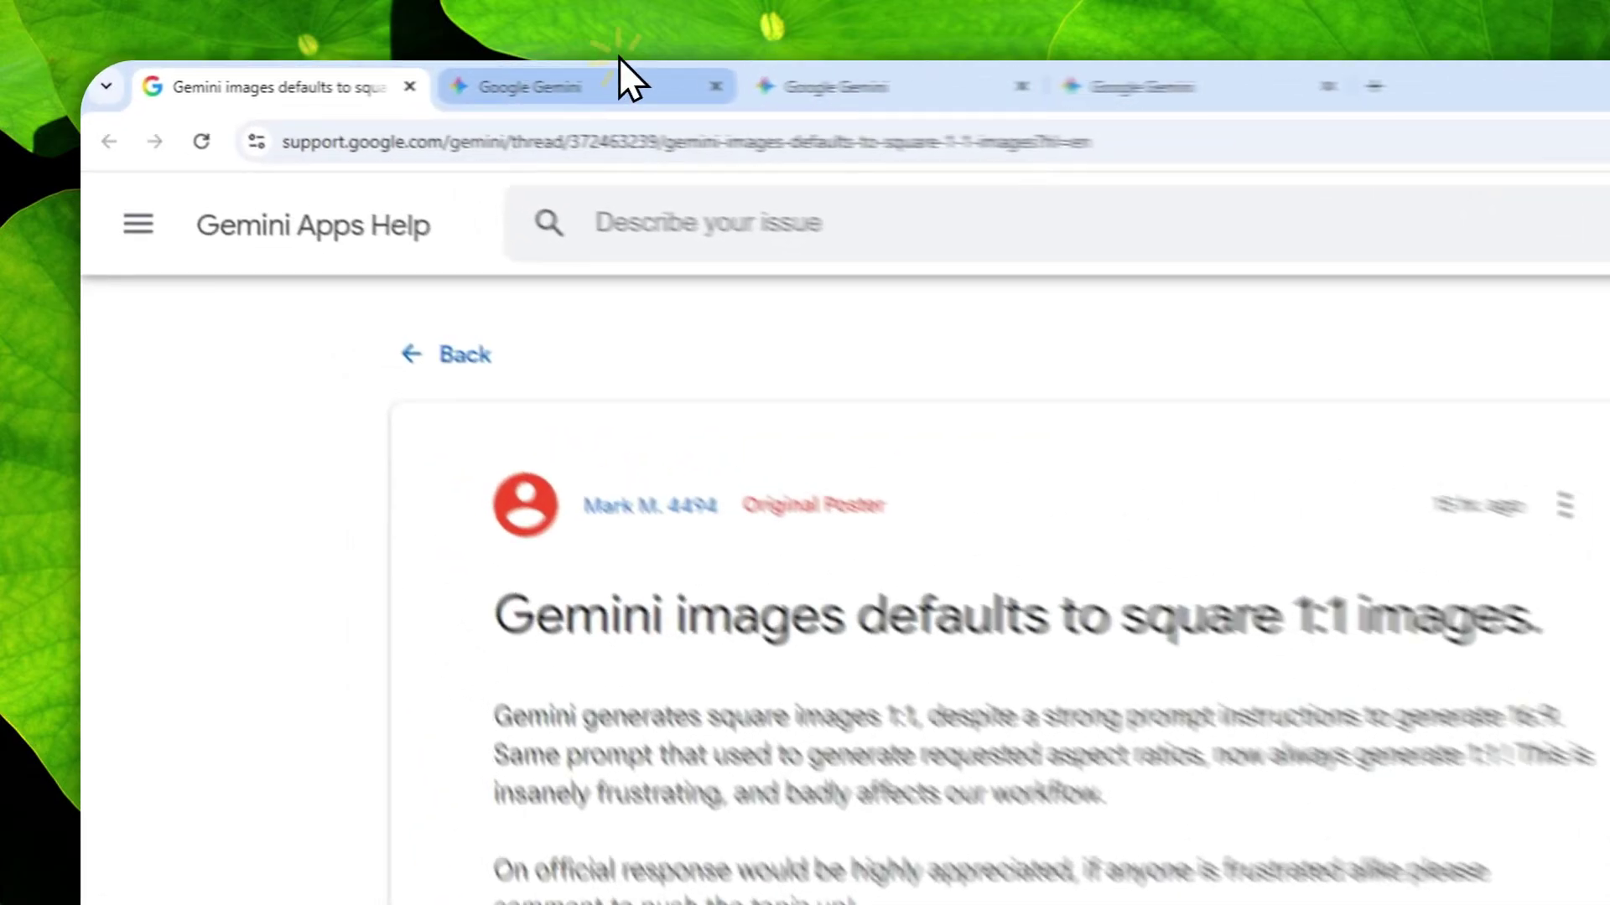
- Review the first banana chat, then highlight the 16:9 sentence in the second chat's prompt
{"action": "left_click", "coordinate": [402, 75]}
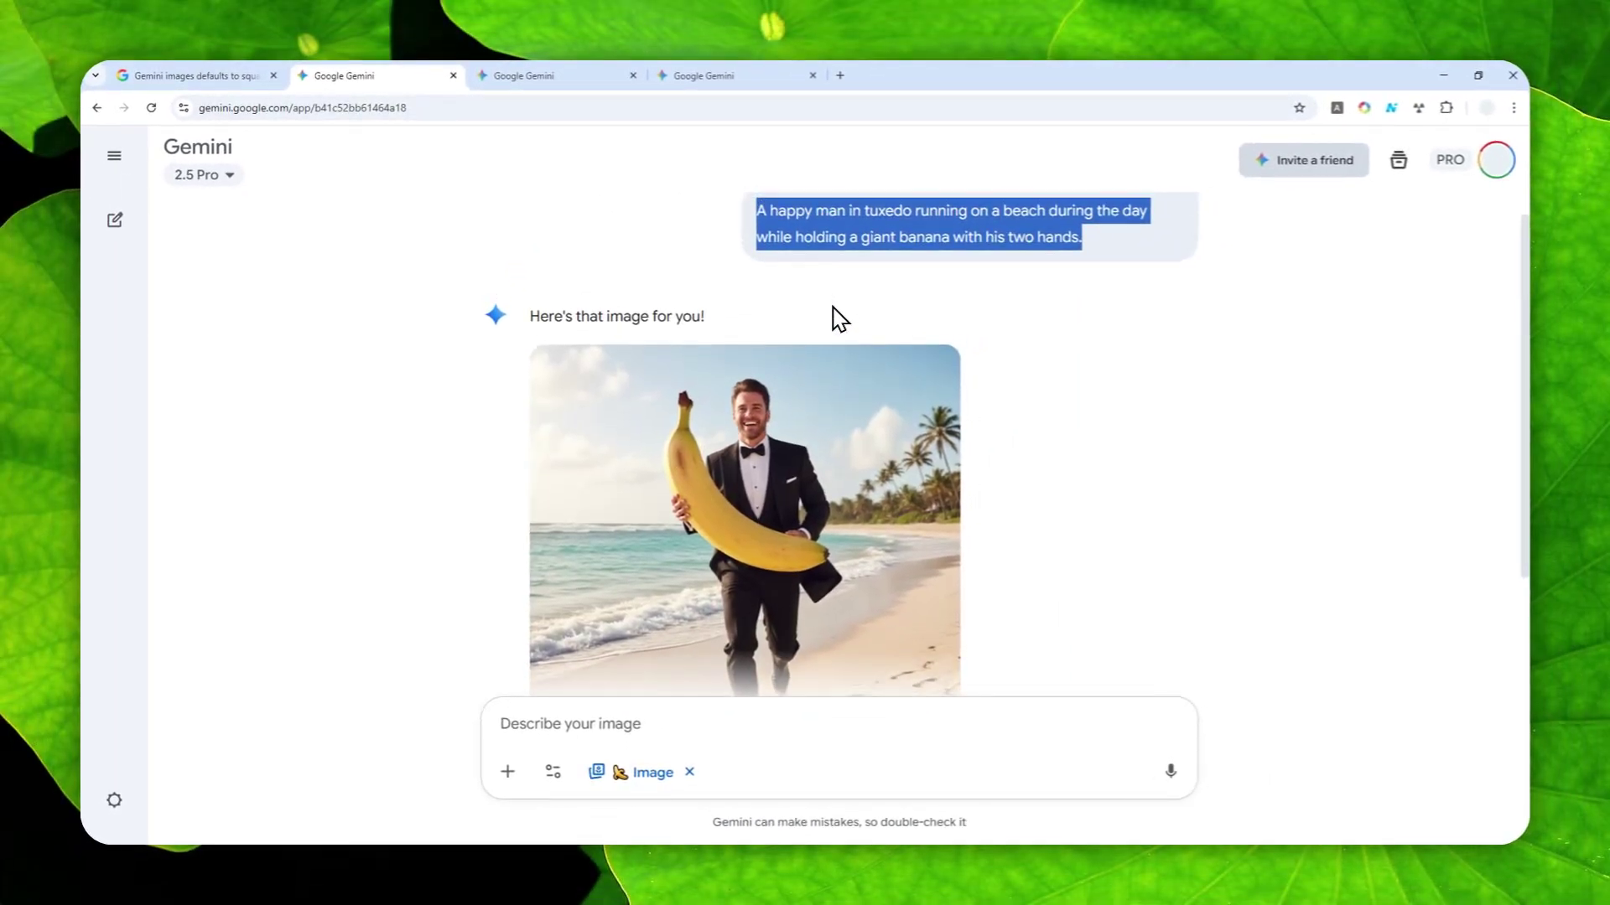
{"action": "scroll", "coordinate": [833, 316], "scroll_direction": "up", "scroll_amount": 1}
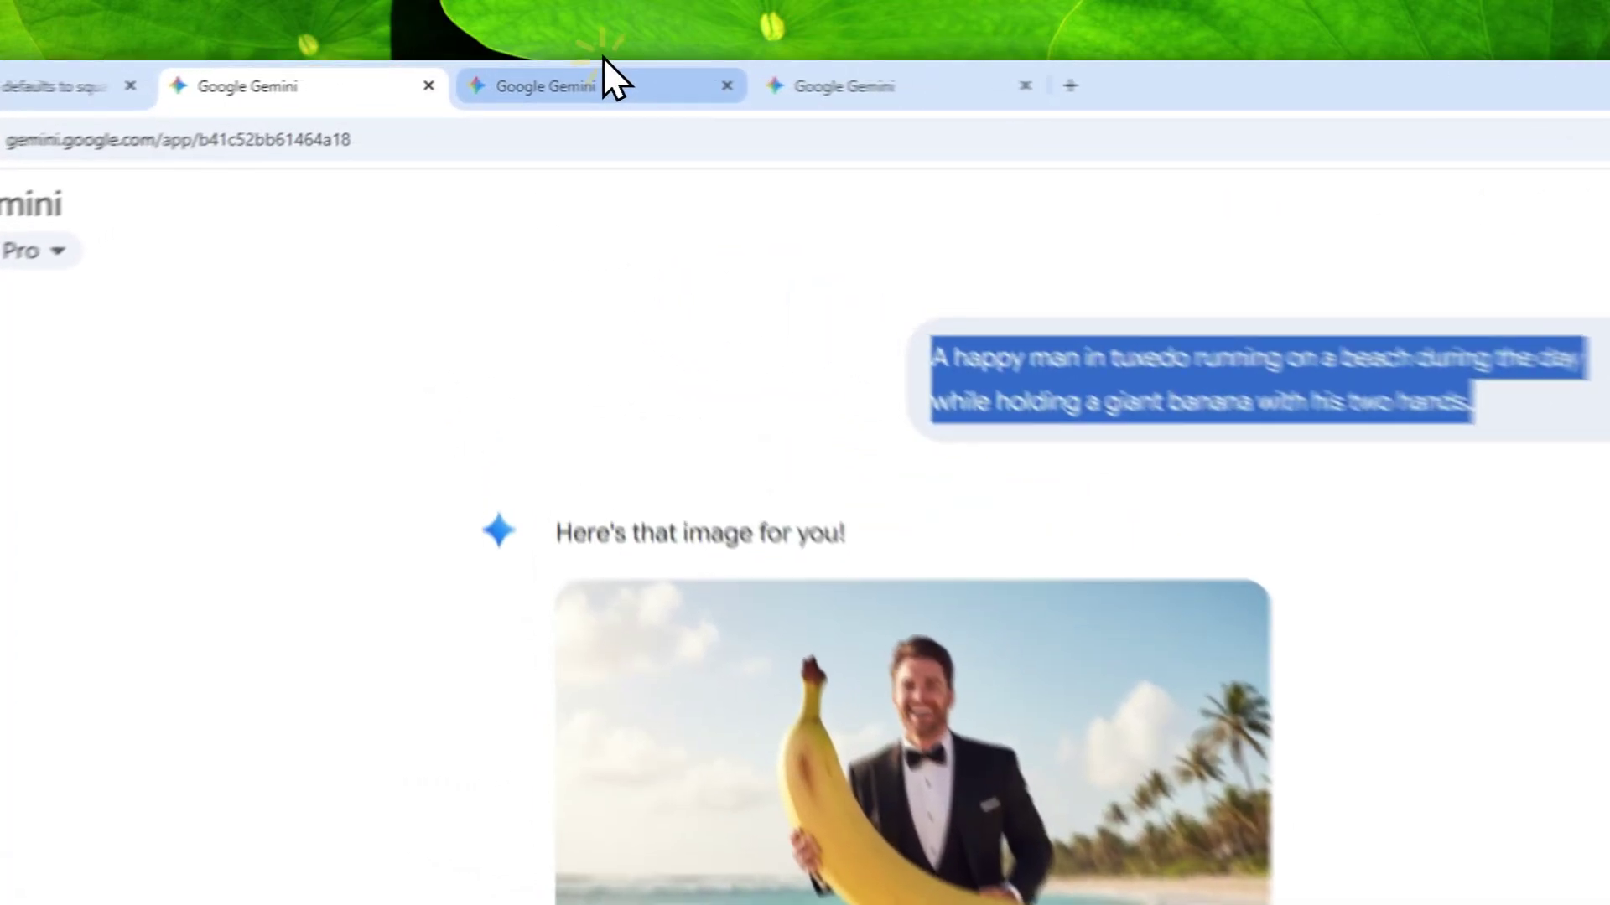
{"action": "left_click", "coordinate": [587, 77]}
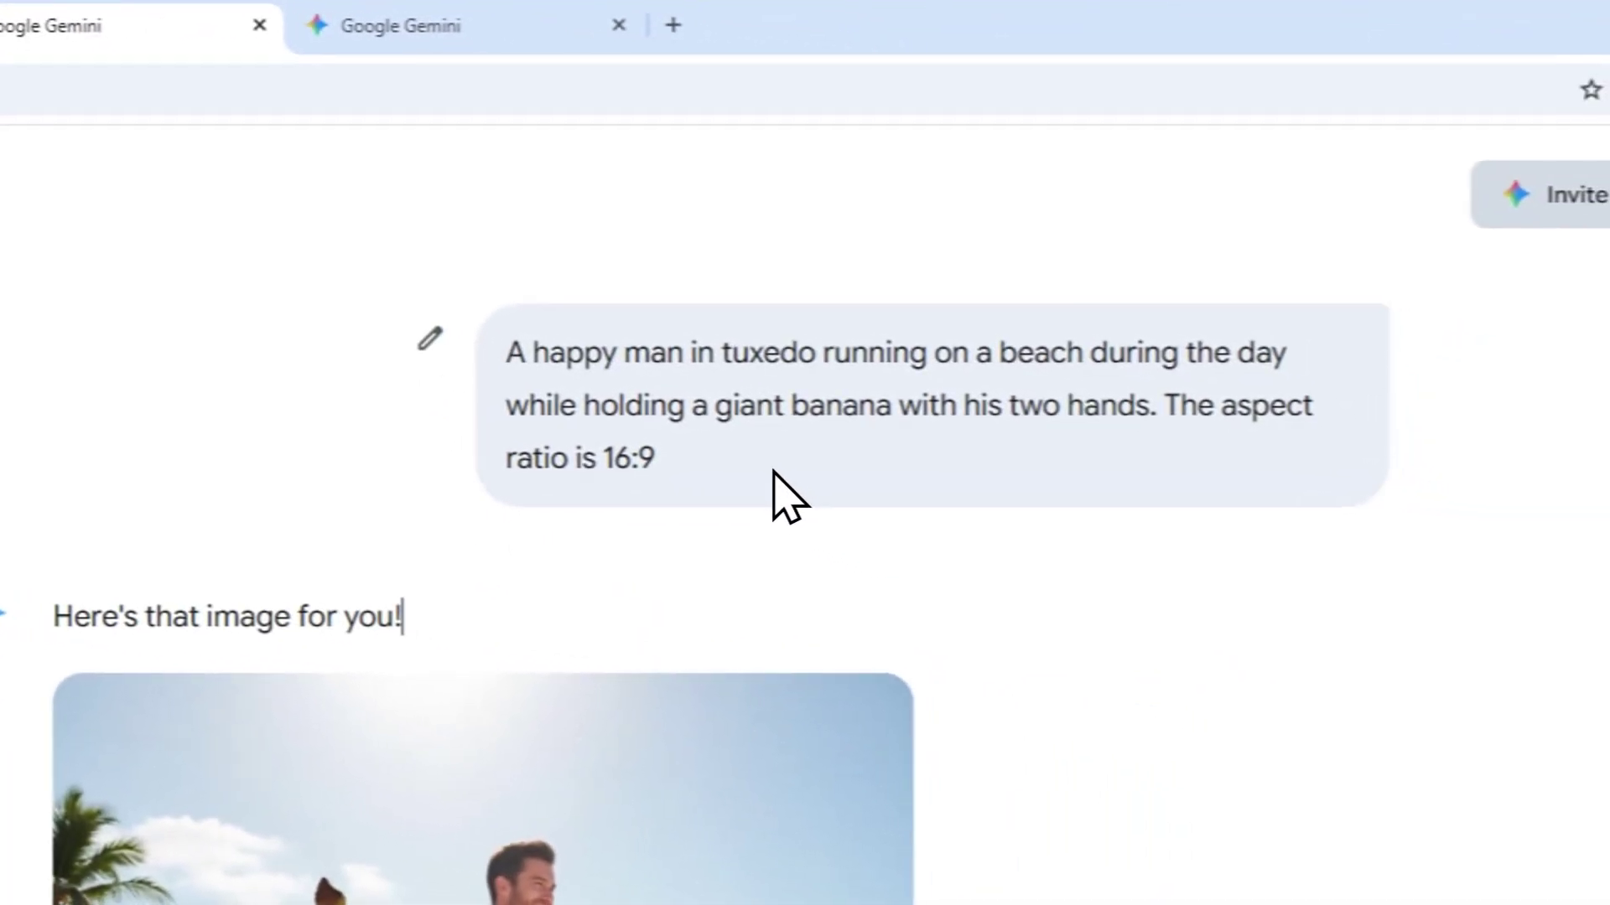
{"action": "left_click_drag", "start_coordinate": [1254, 516], "coordinate": [1609, 505]}
{"action": "left_click_drag", "start_coordinate": [1165, 444], "coordinate": [1104, 441]}
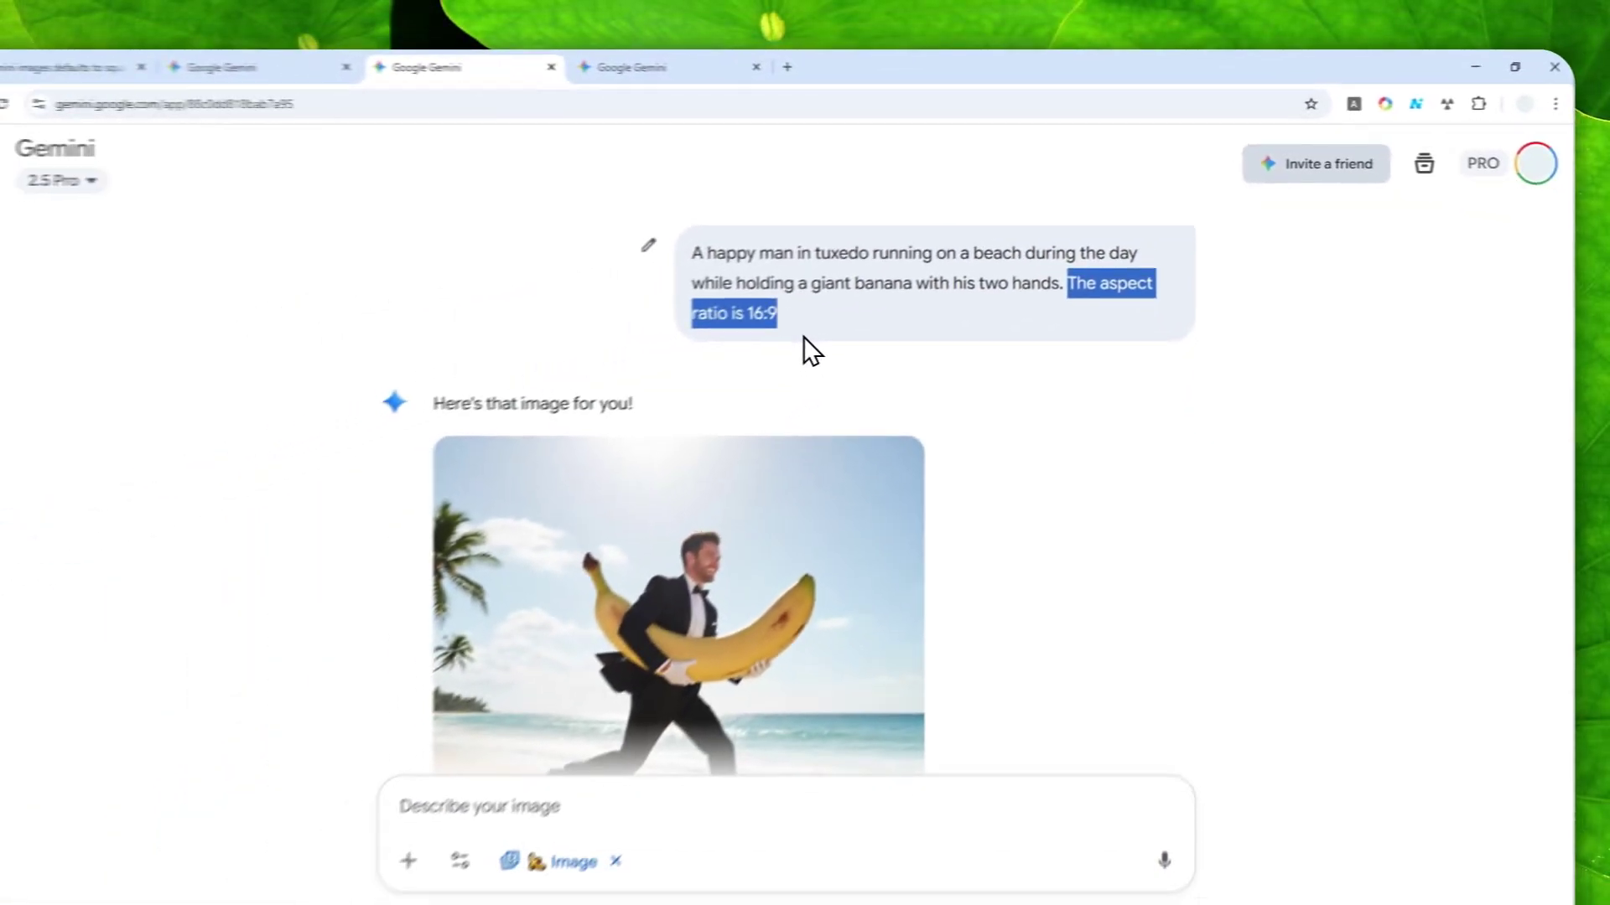
{"action": "scroll", "coordinate": [410, 536], "scroll_direction": "down", "scroll_amount": 3}
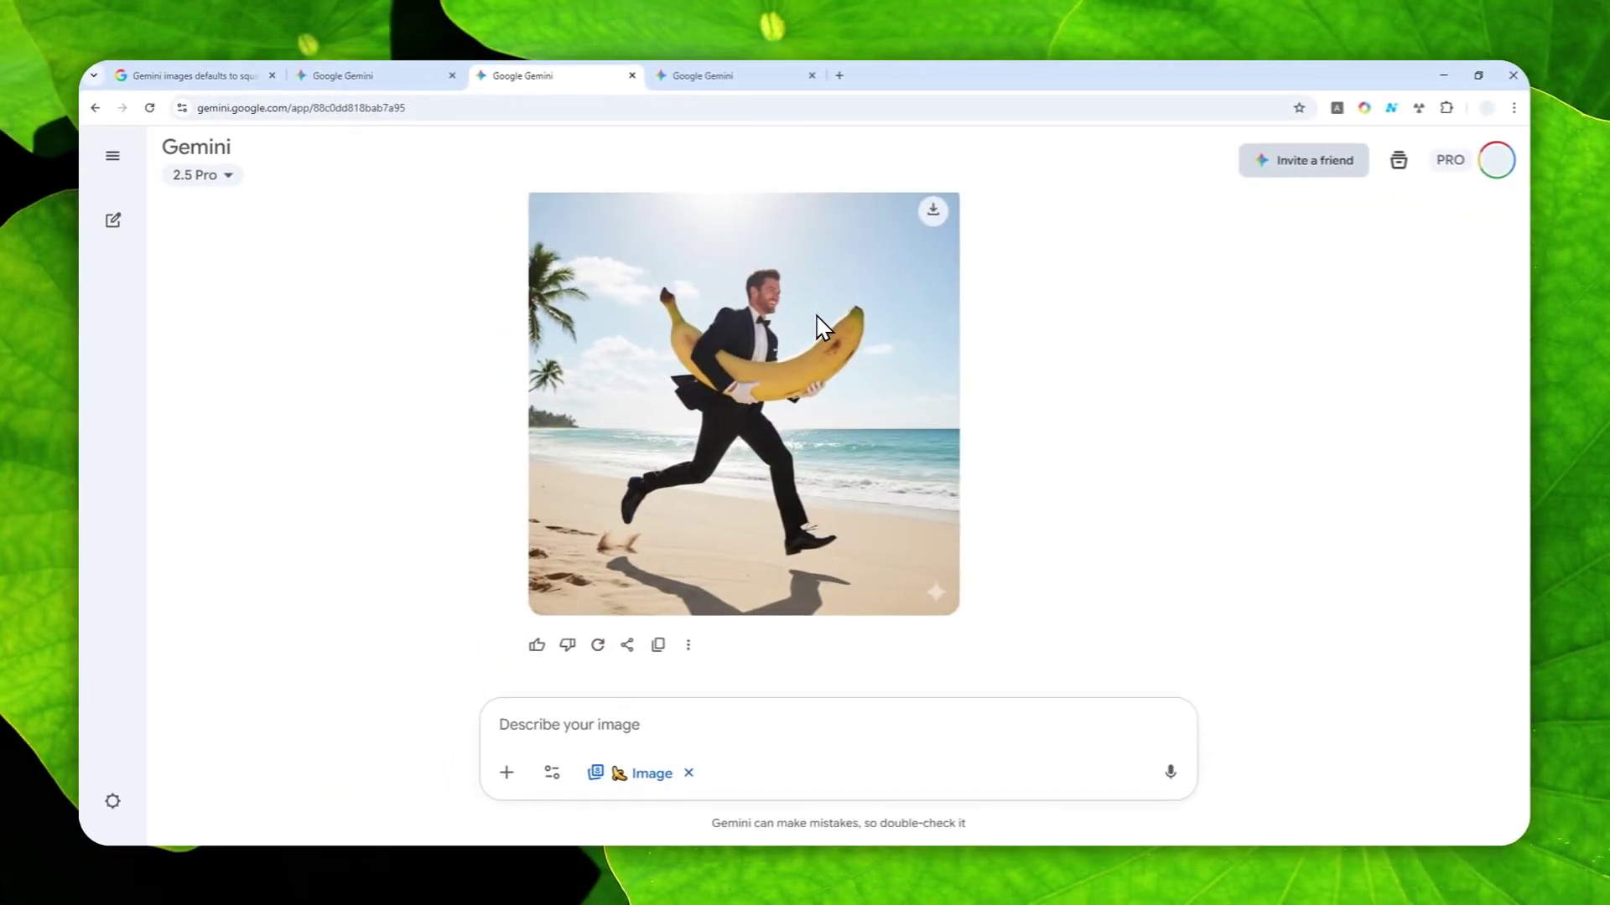
{"action": "scroll", "coordinate": [439, 493], "scroll_direction": "up", "scroll_amount": 2}
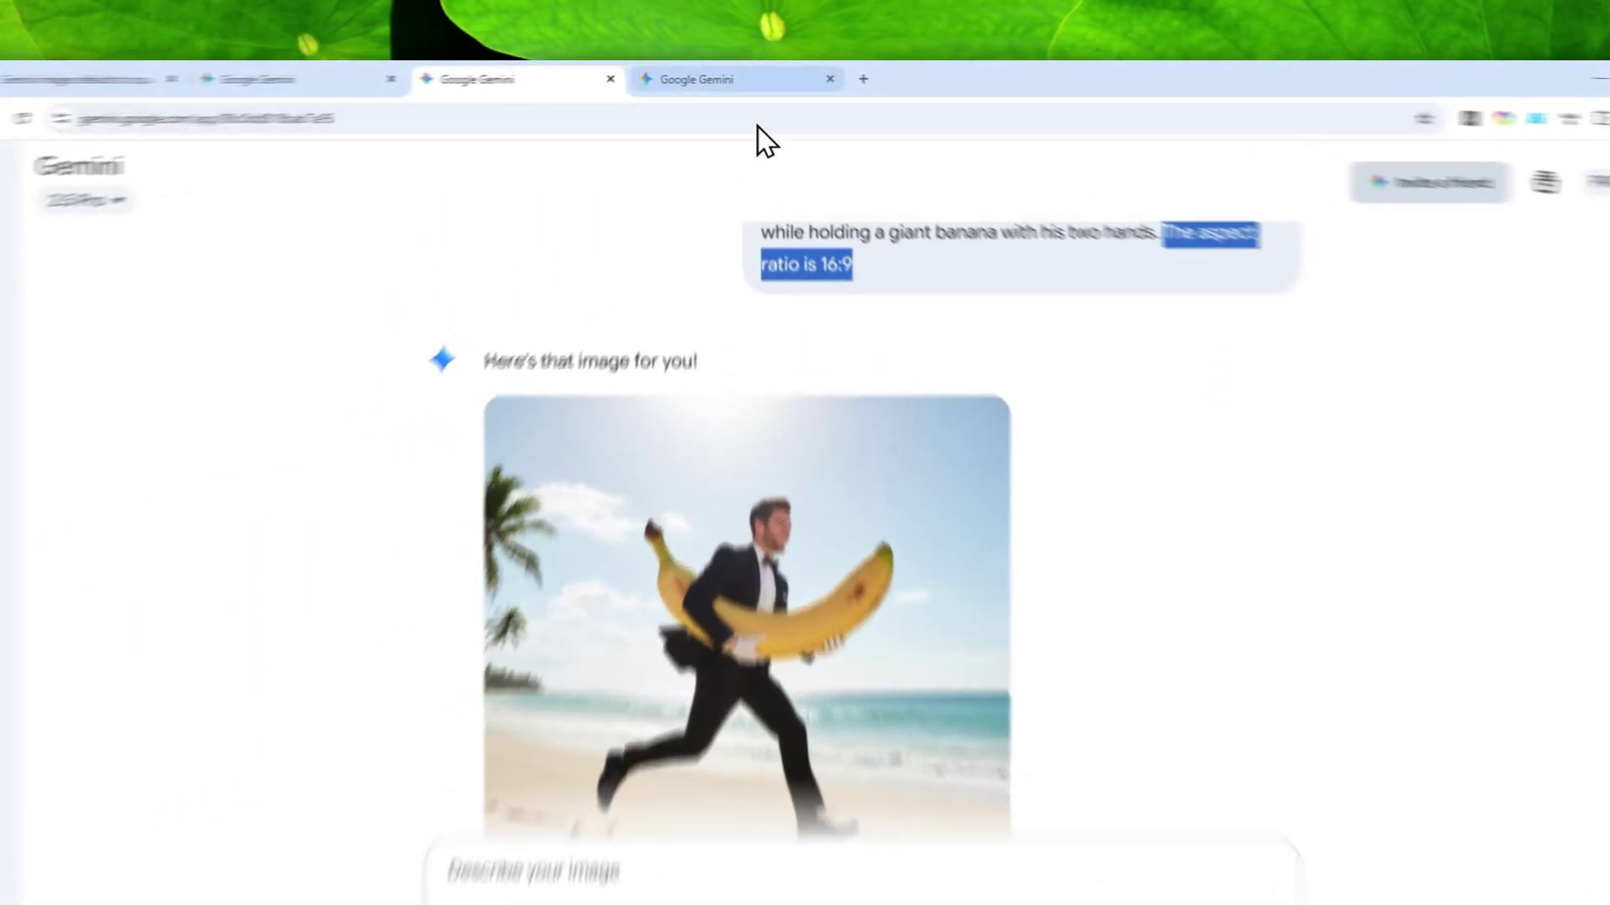
- Highlight the aspect_ratio="16:9" line in the third chat and view its square image
{"action": "left_click", "coordinate": [746, 75]}
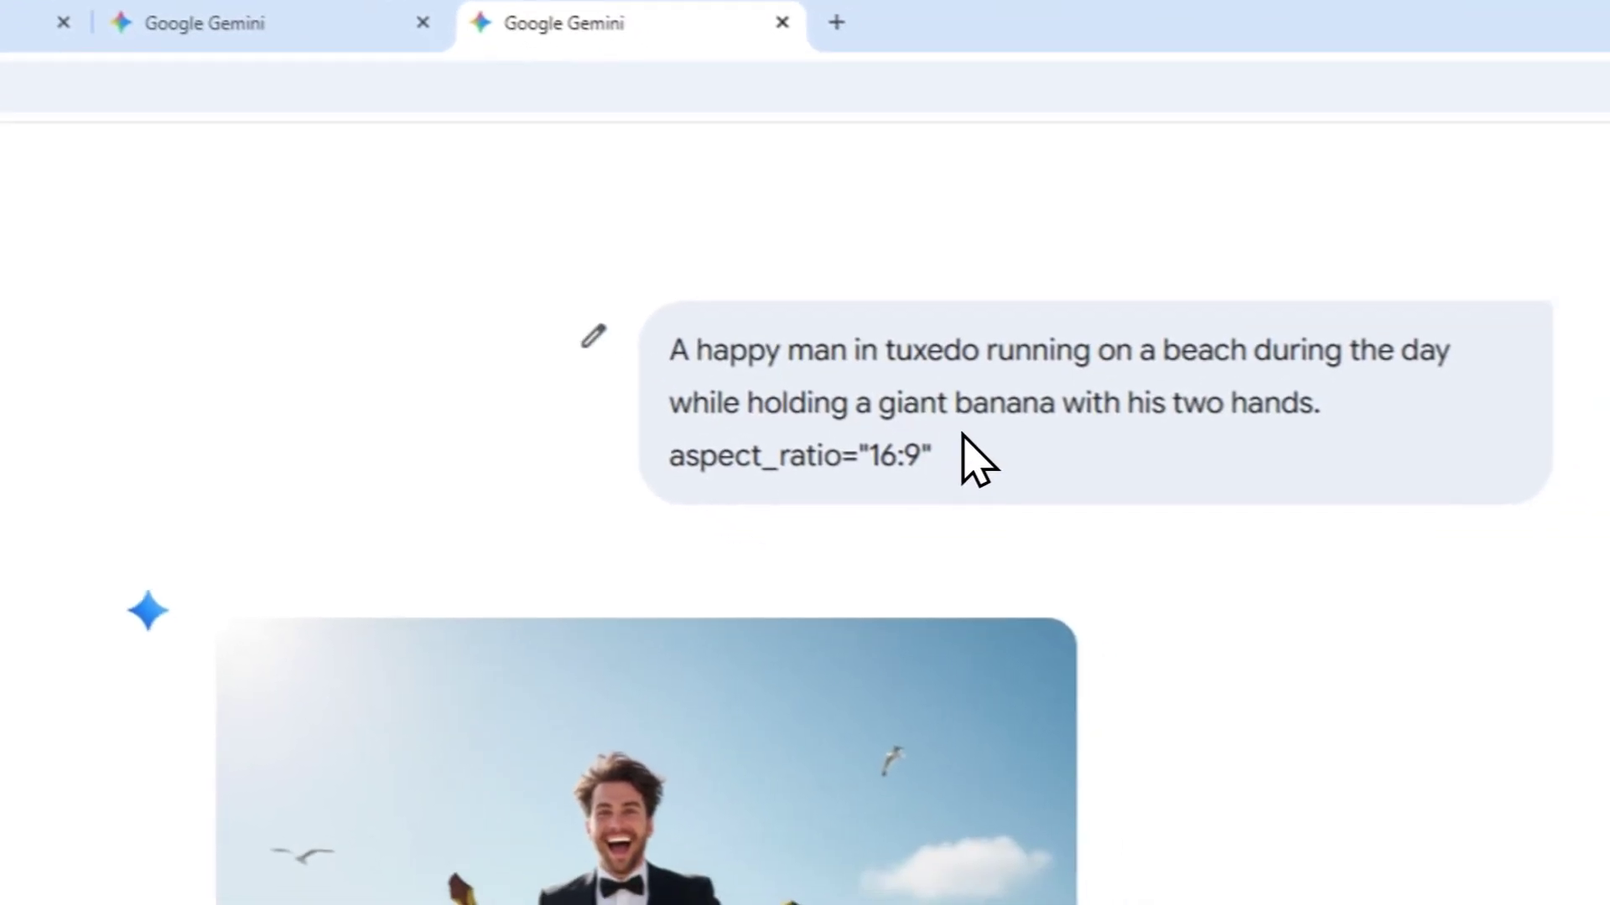
{"action": "left_click_drag", "start_coordinate": [1043, 522], "coordinate": [1025, 549]}
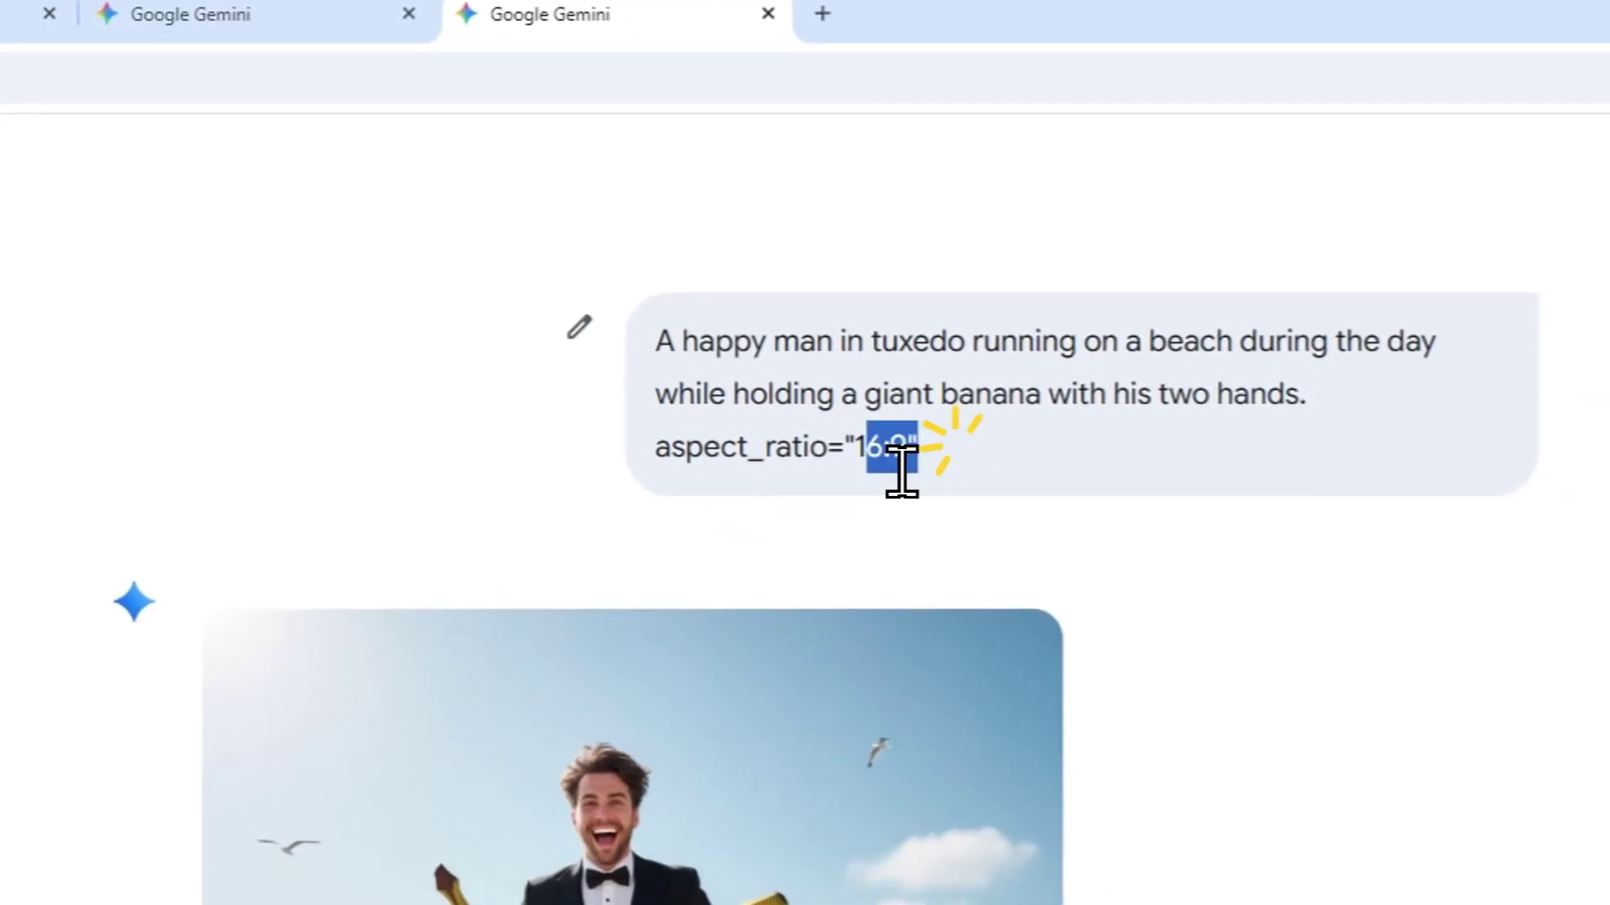
{"action": "left_click_drag", "start_coordinate": [901, 469], "coordinate": [694, 467]}
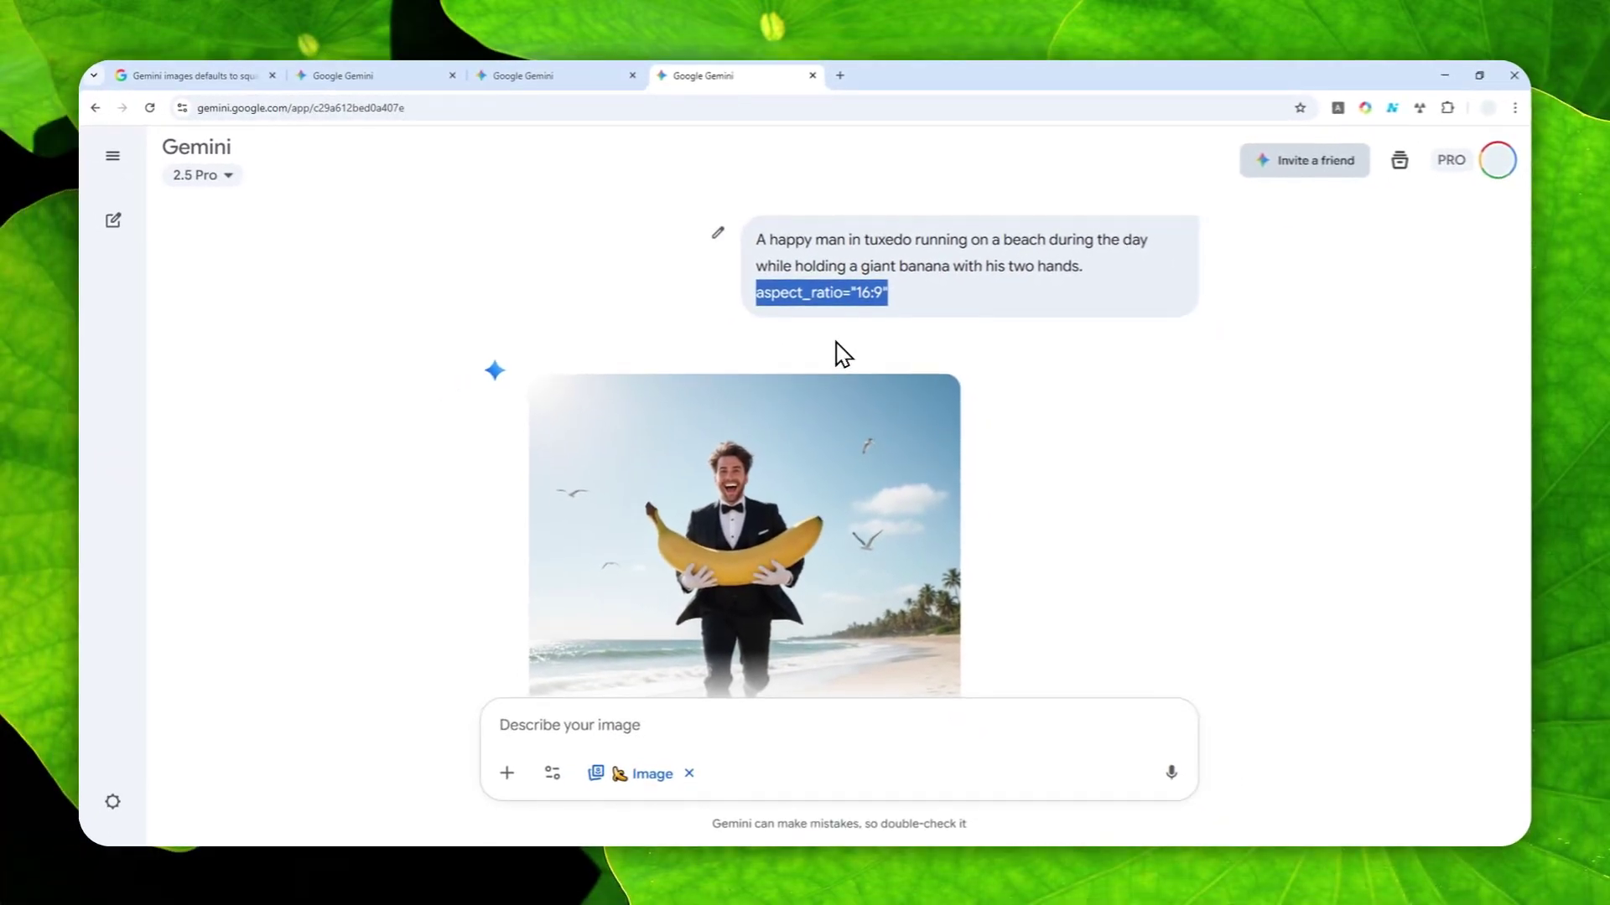
{"action": "scroll", "coordinate": [809, 549], "scroll_direction": "down", "scroll_amount": 2}
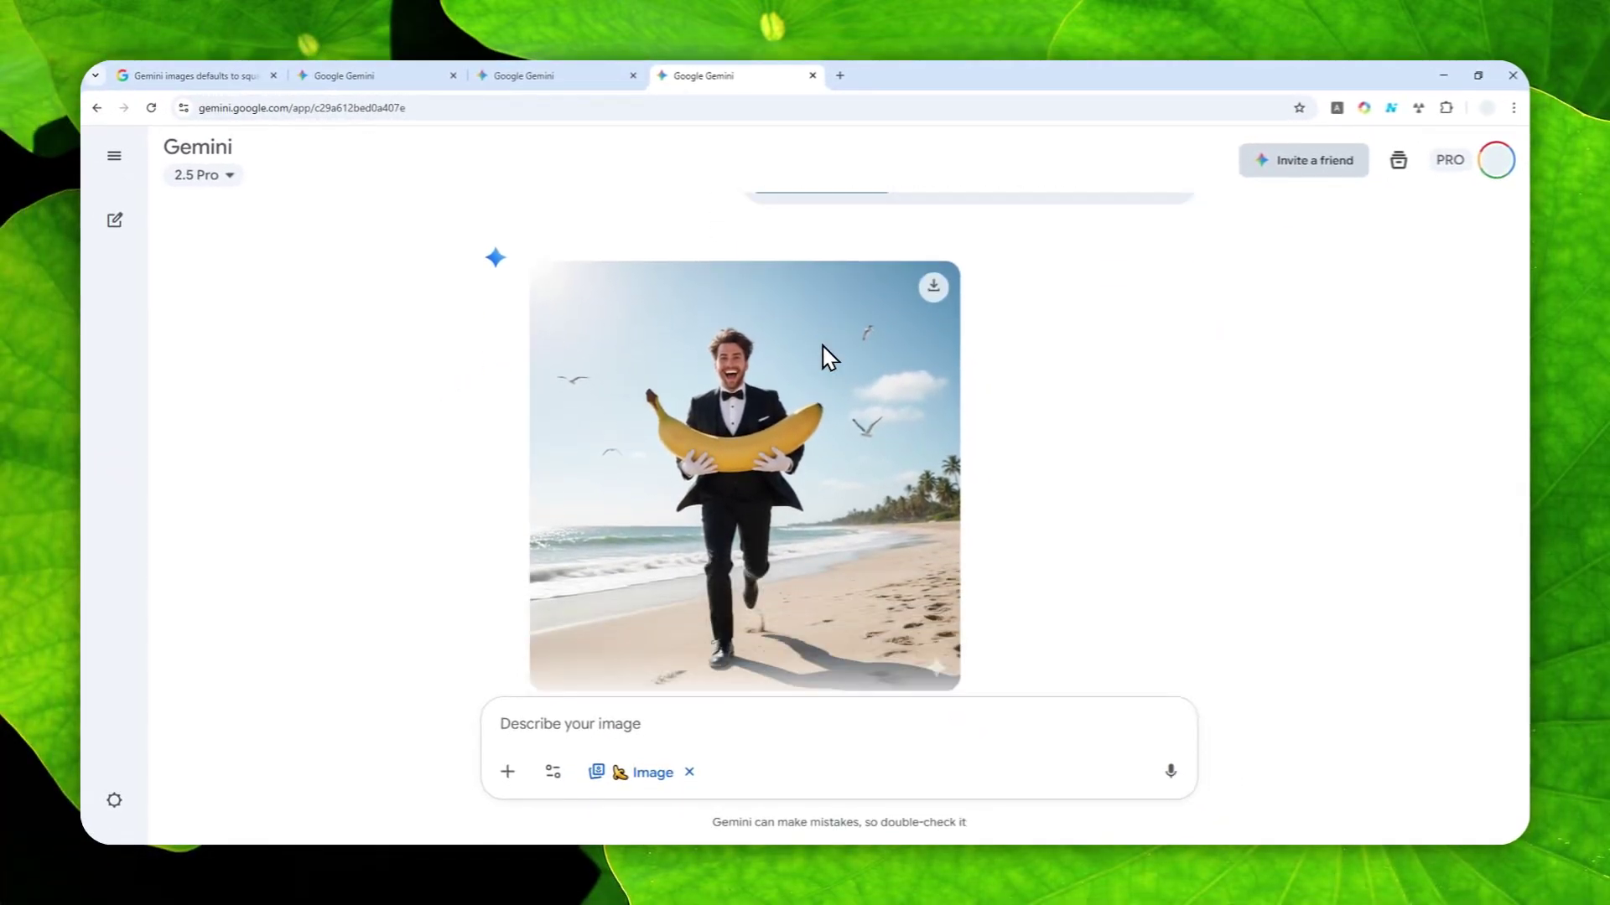
{"action": "scroll", "coordinate": [821, 359], "scroll_direction": "down", "scroll_amount": 1}
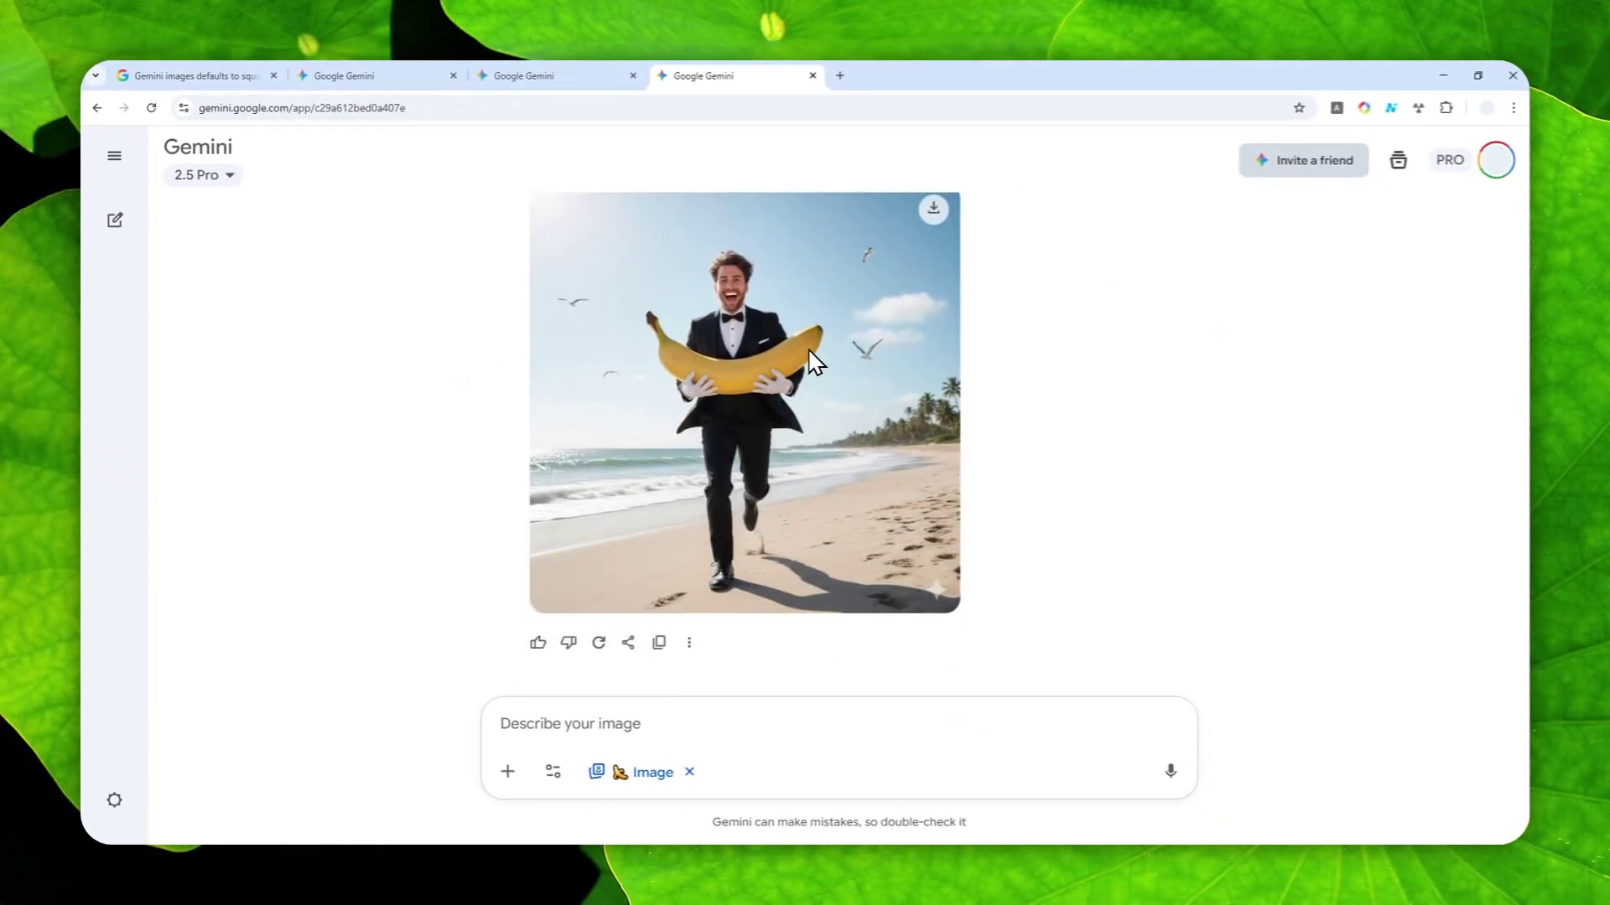
{"action": "scroll", "coordinate": [825, 470], "scroll_direction": "up", "scroll_amount": 3}
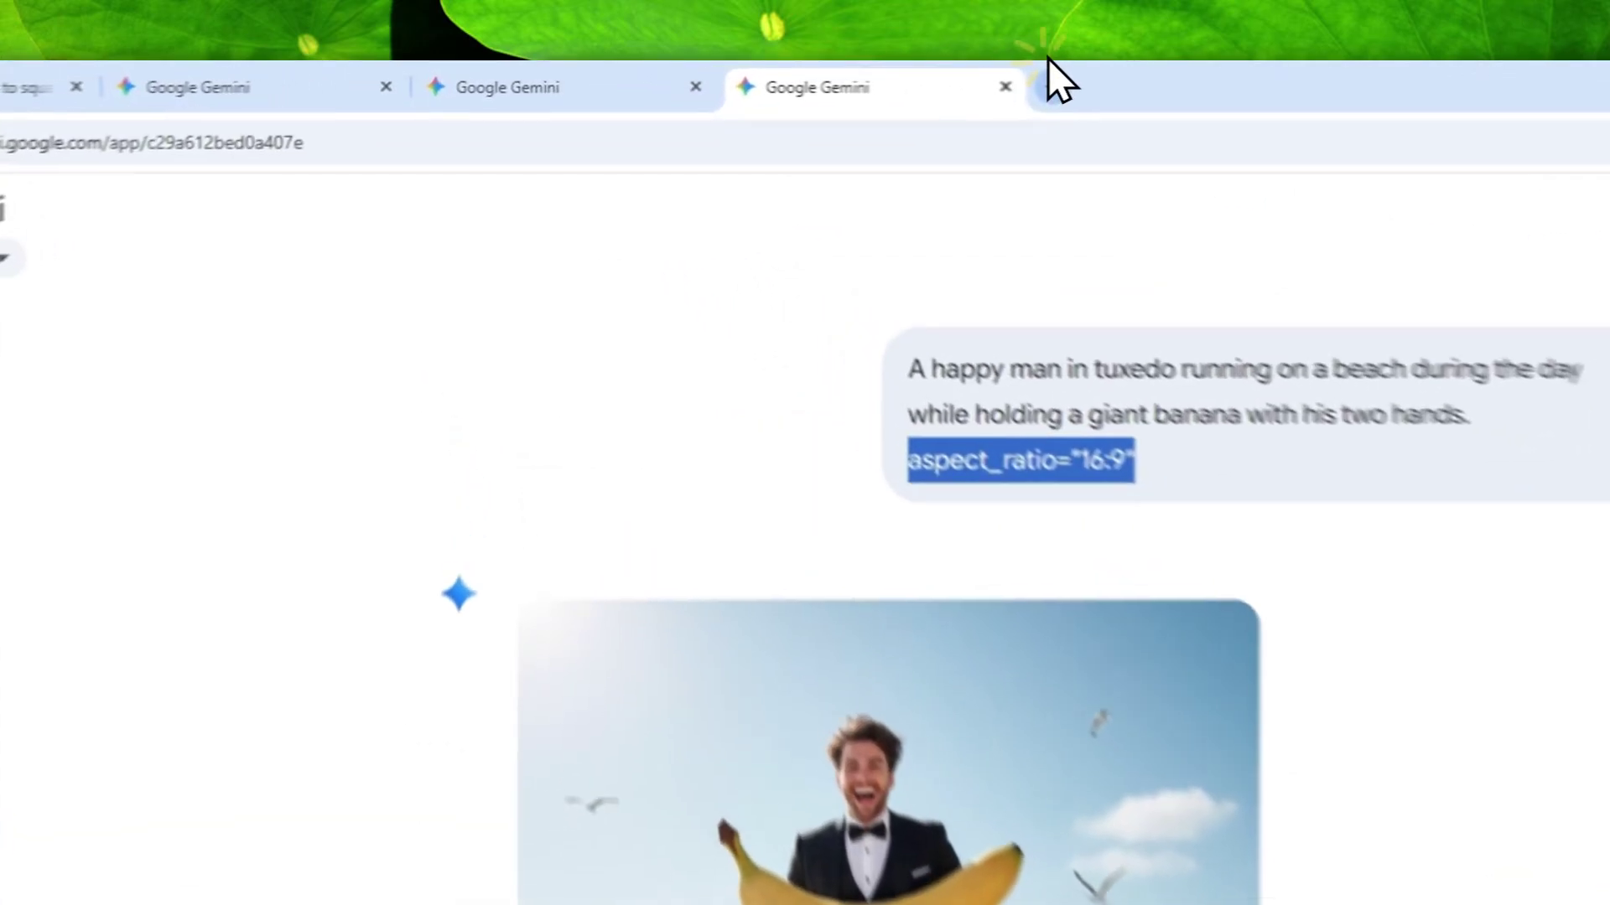
- Load Gemini in a new tab and copy the first banana chat's prompt
{"action": "left_click", "coordinate": [839, 75]}
{"action": "type", "text": "ge"}
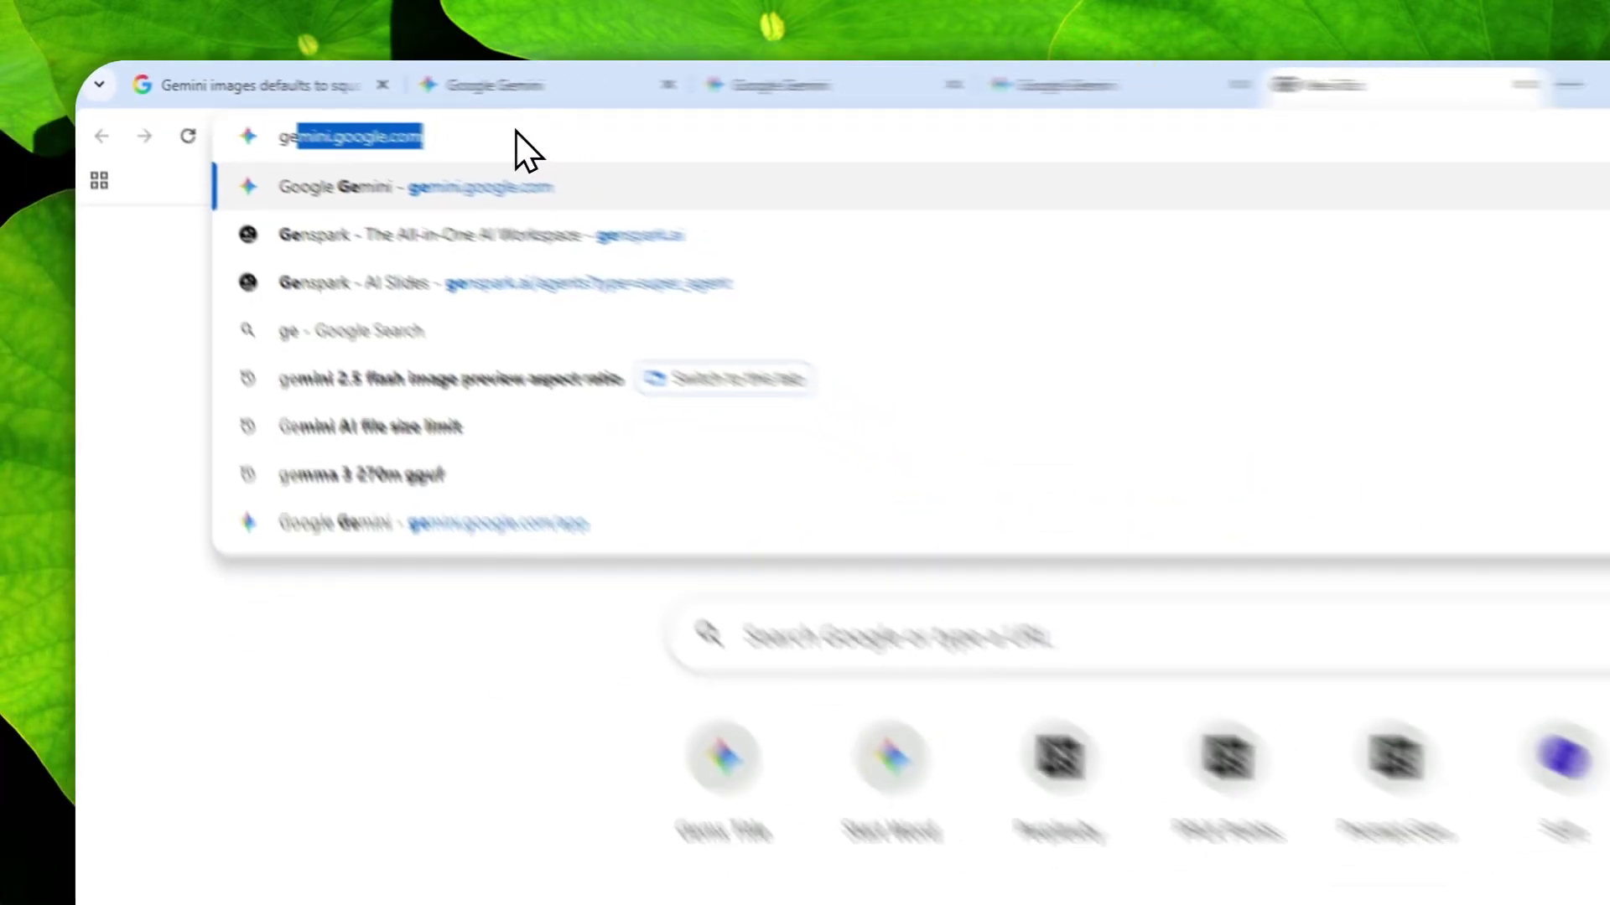
{"action": "key", "text": "Return"}
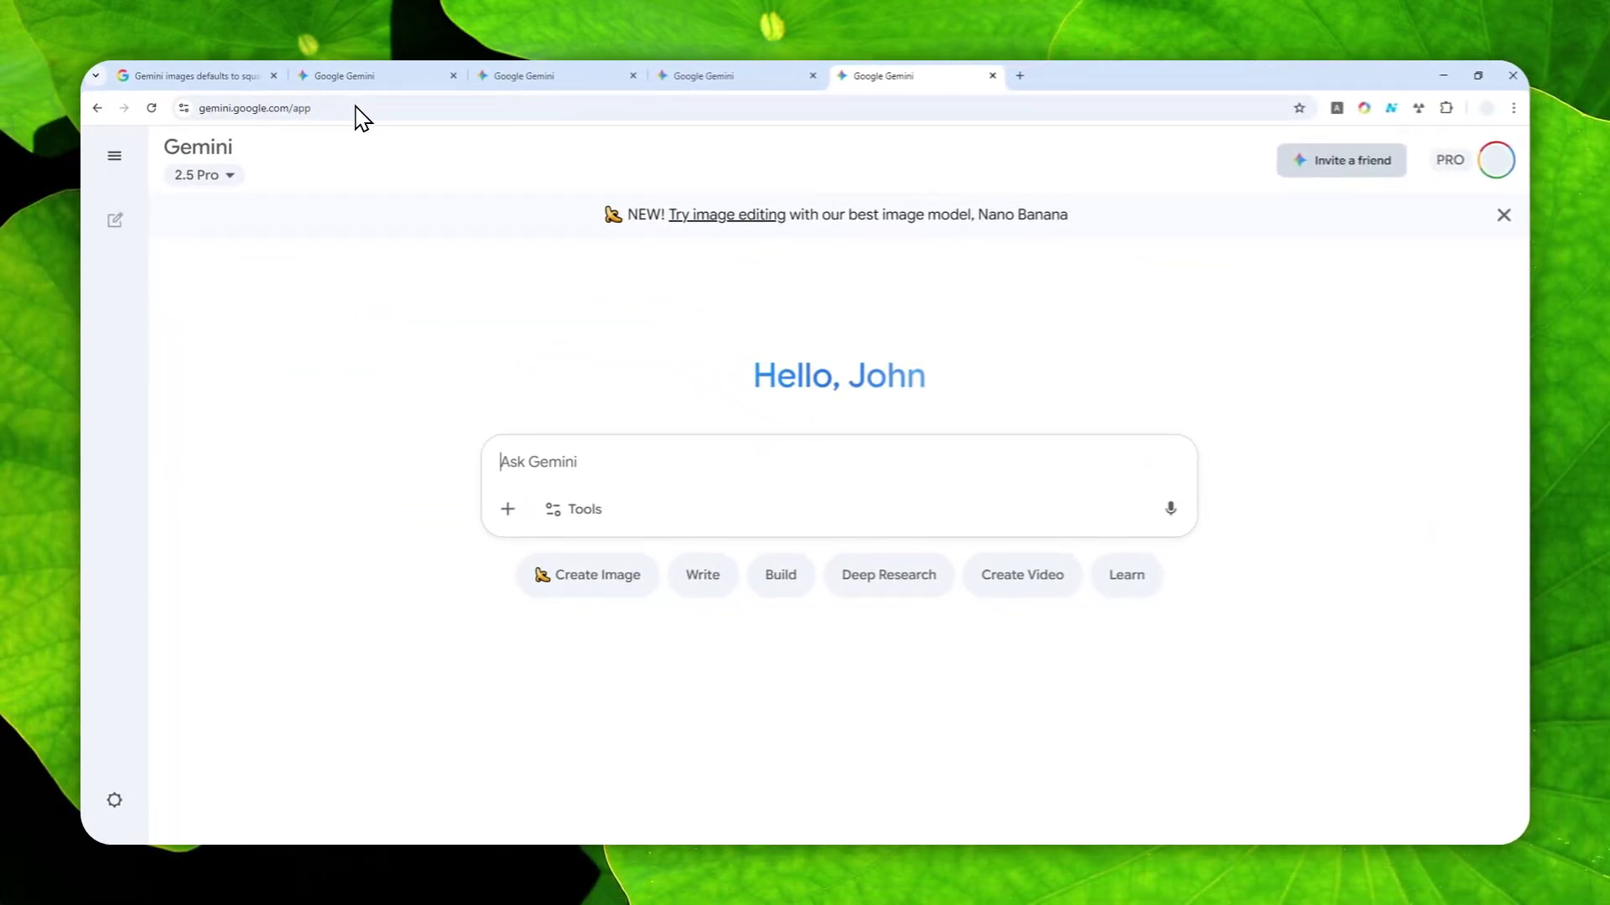
{"action": "left_click", "coordinate": [364, 76]}
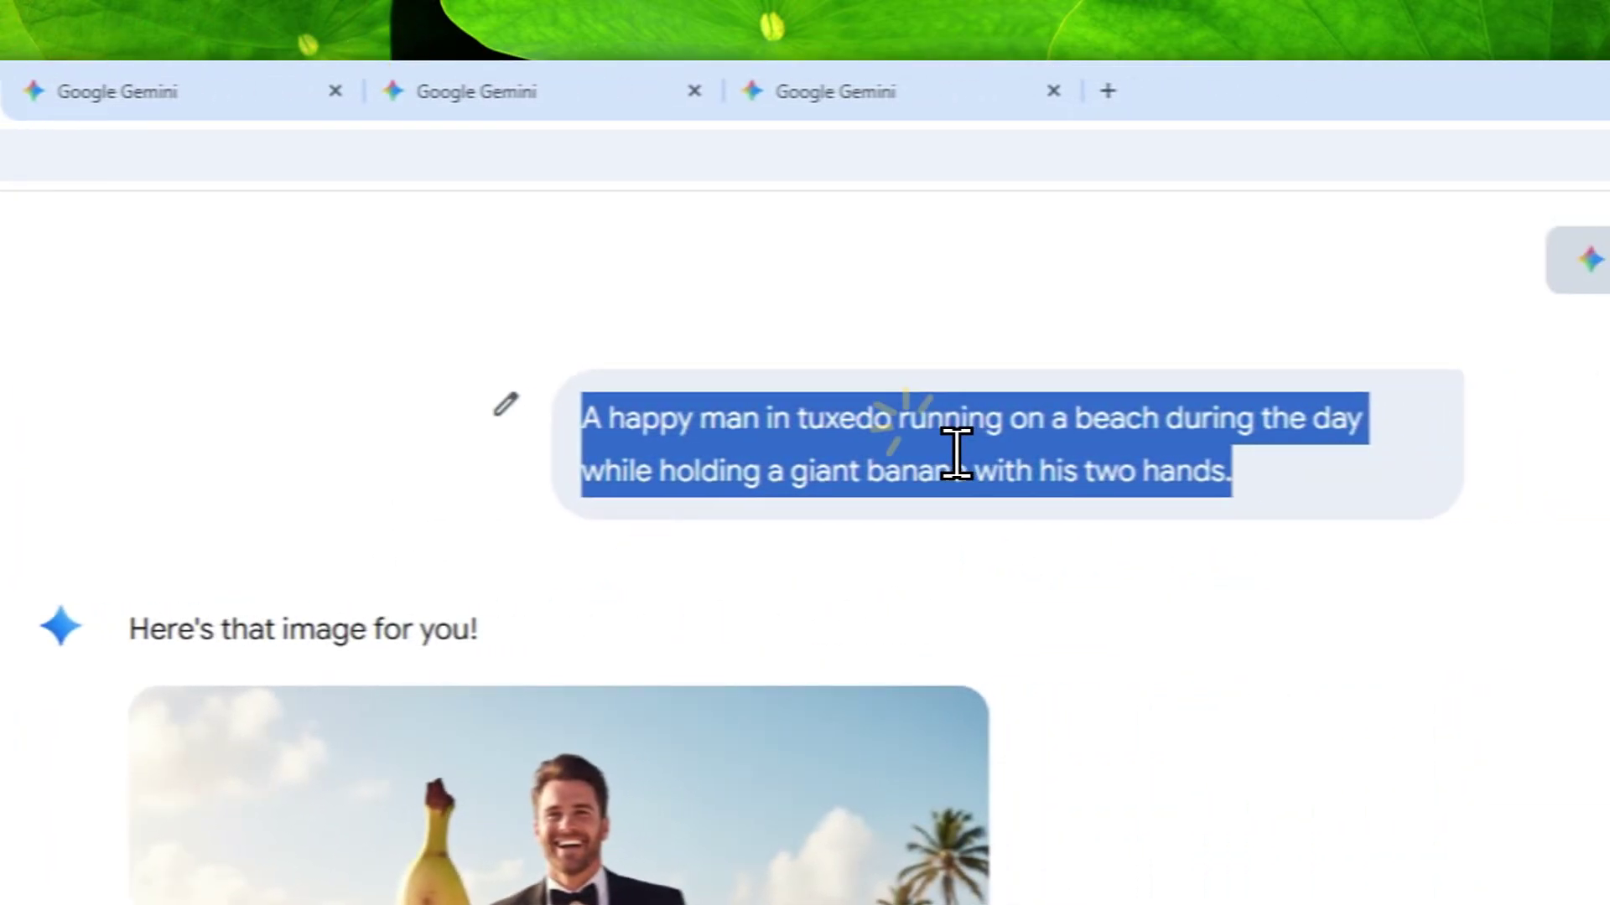
{"action": "right_click", "coordinate": [956, 452]}
{"action": "left_click", "coordinate": [964, 465]}
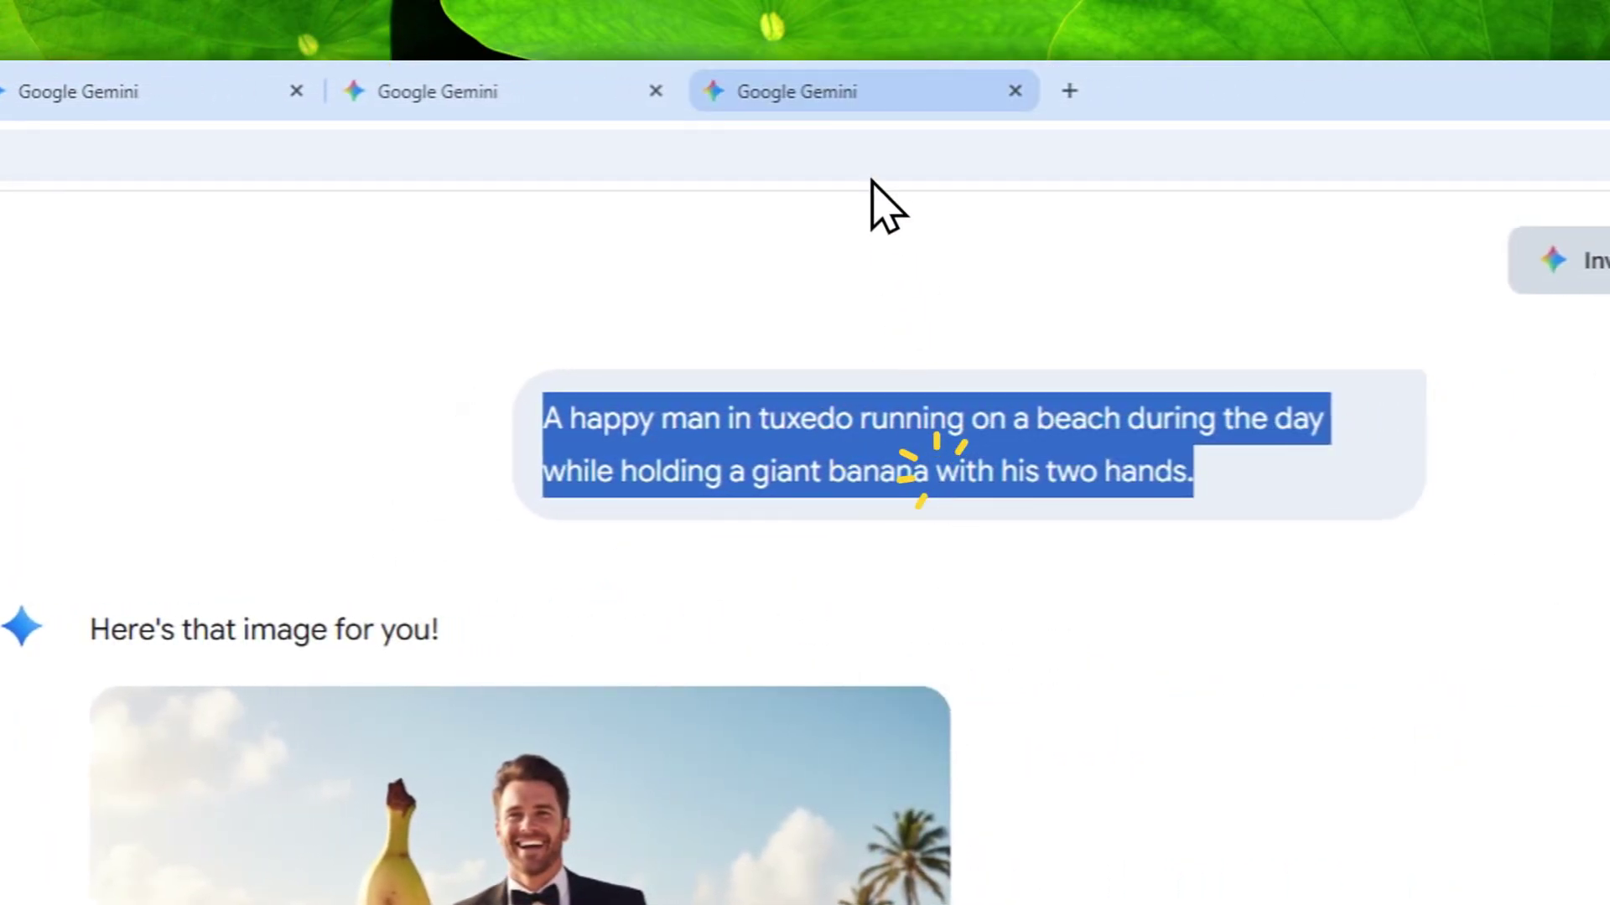
- Paste the tuxedo-man beach prompt into a fresh chat's message box
{"action": "left_click", "coordinate": [872, 90]}
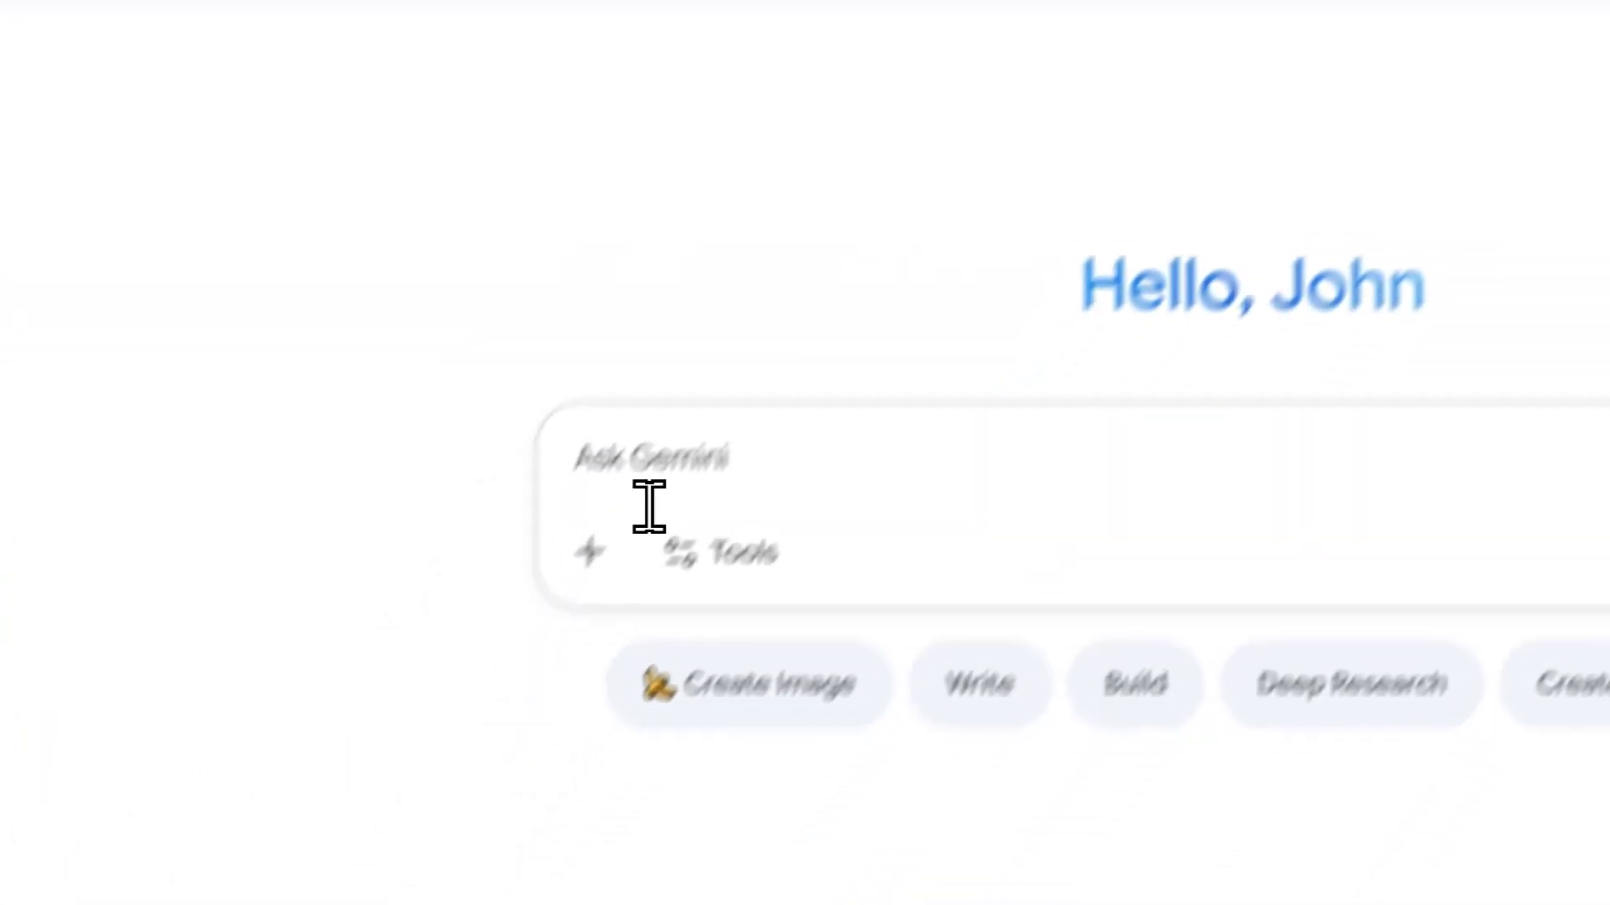
{"action": "right_click", "coordinate": [658, 491]}
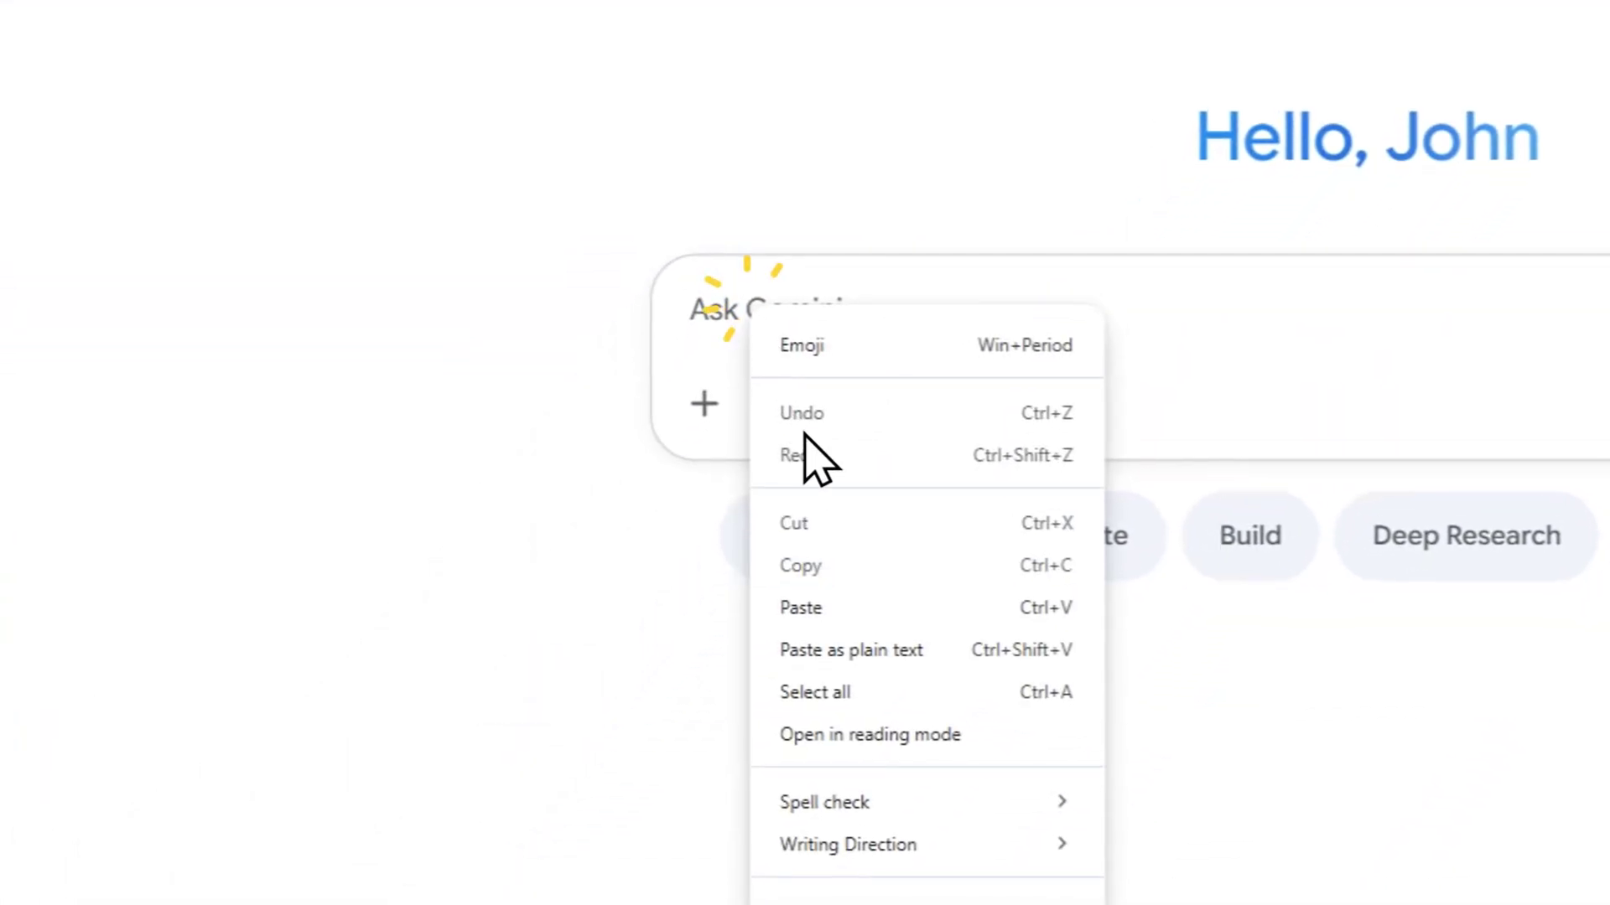
{"action": "left_click", "coordinate": [852, 612]}
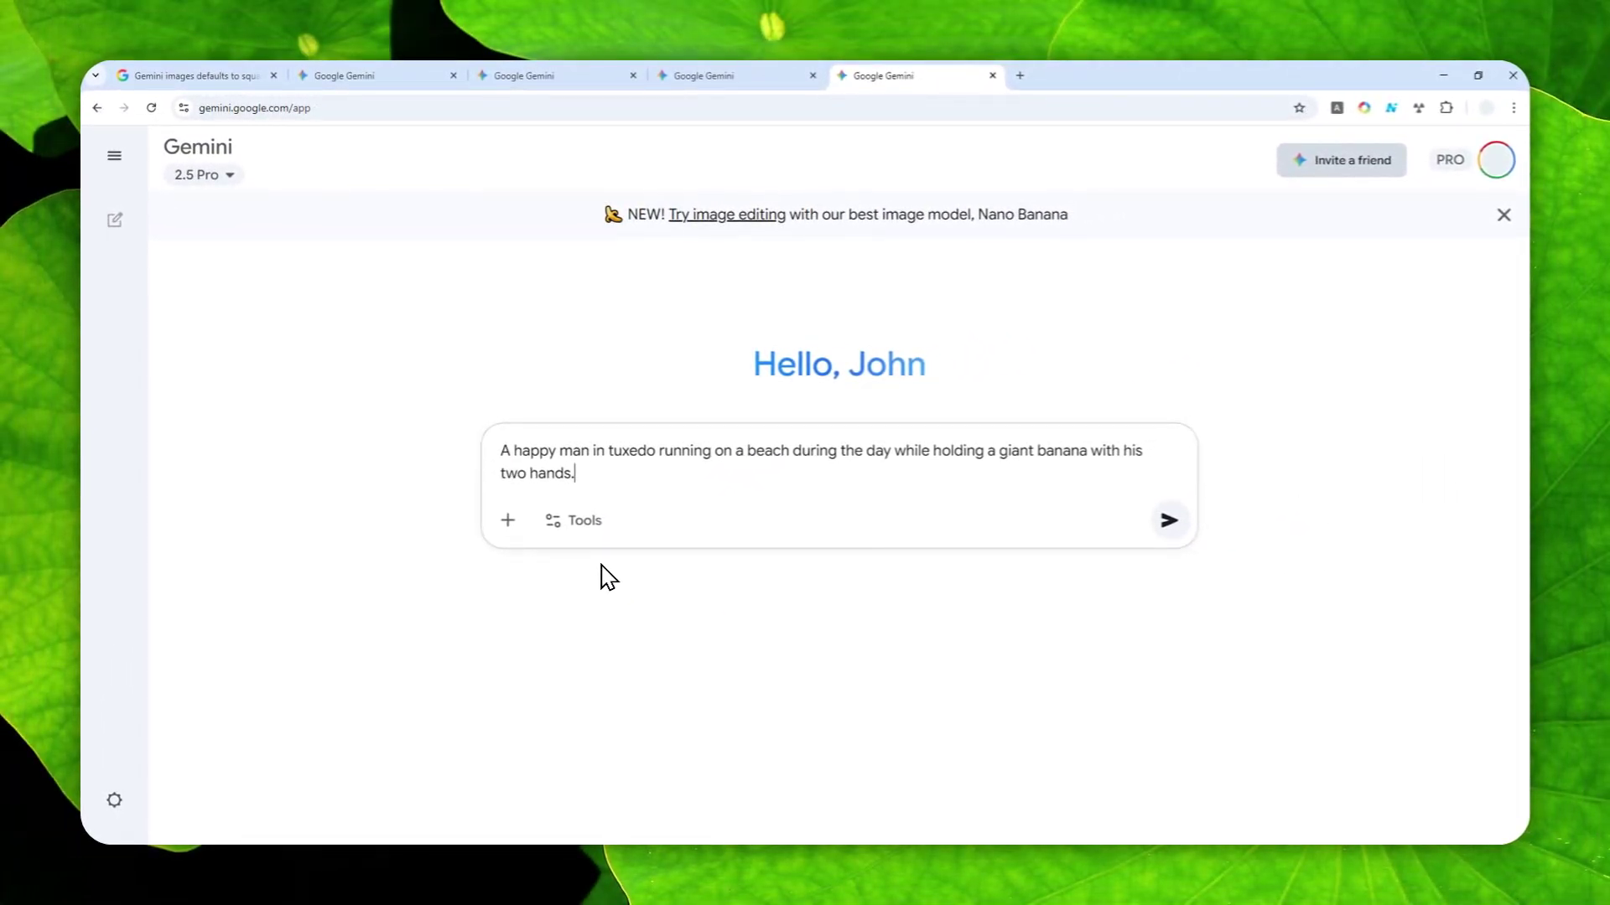
{"action": "left_click", "coordinate": [502, 453]}
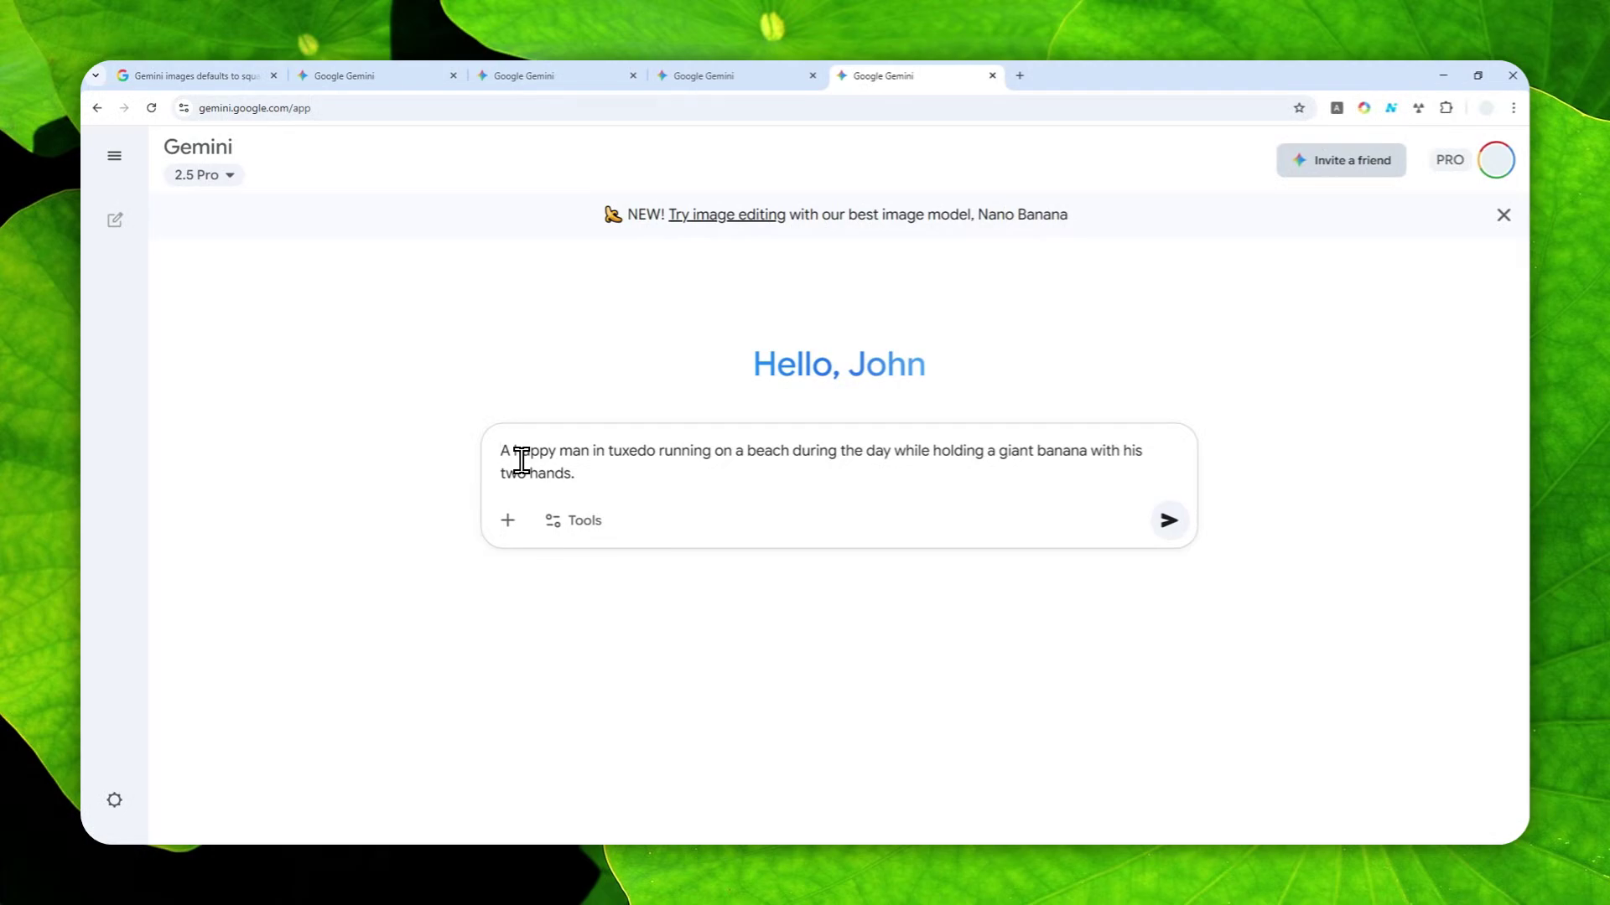
- Prefix the prompt with 'Generate a picture', lowercase 'a', and append 'Aspect ratio 16:9'
{"action": "type", "text": "Generate a pic"}
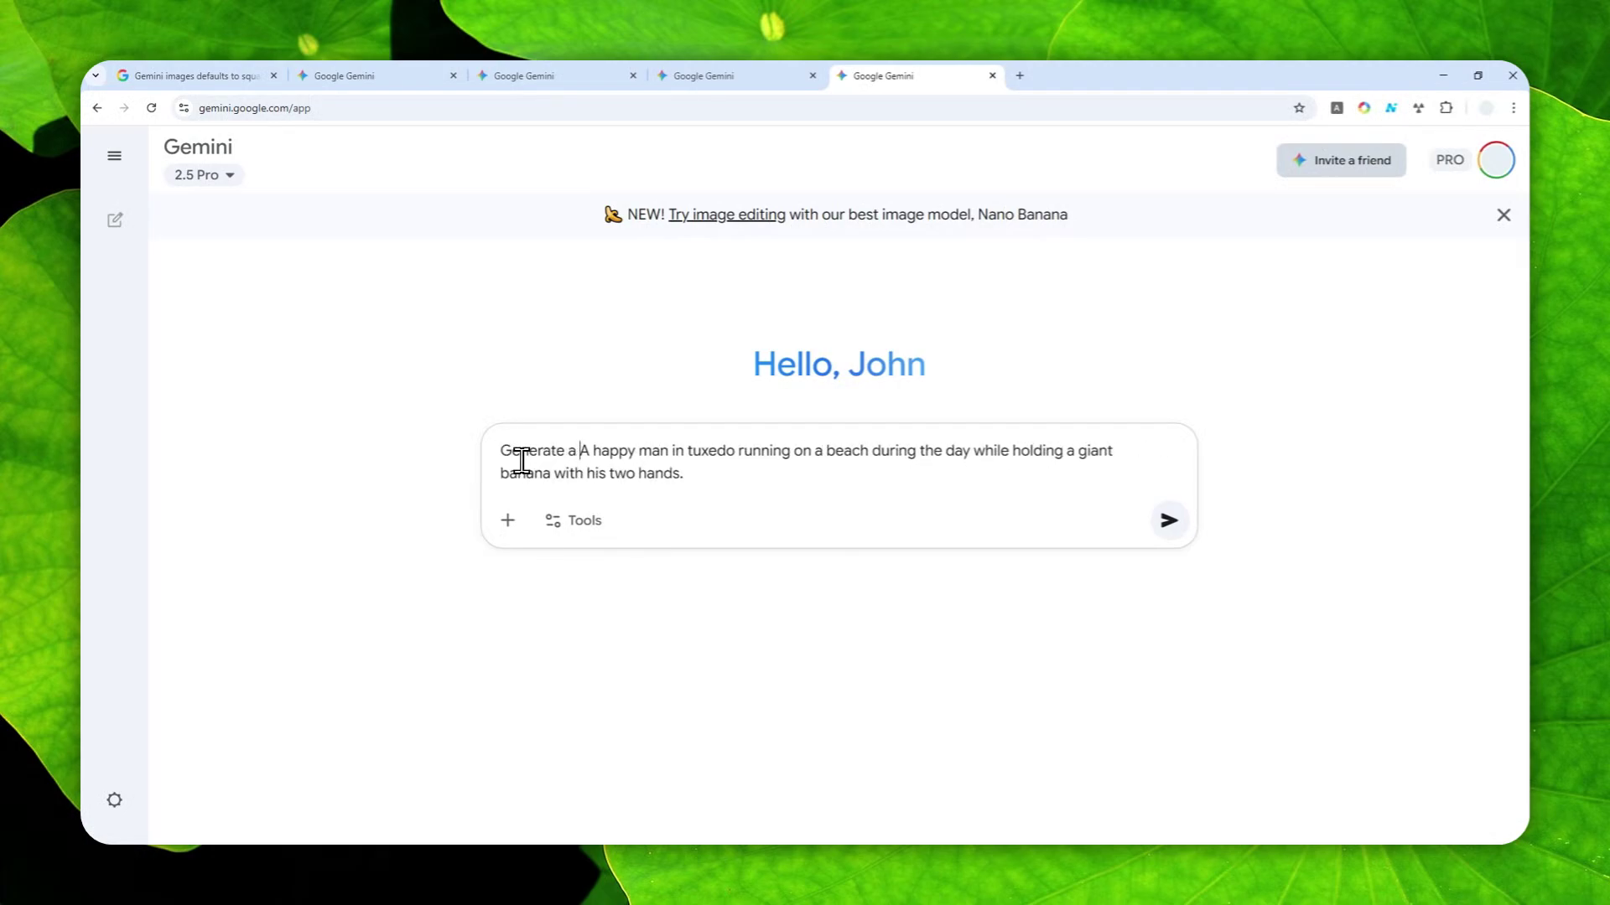
{"action": "type", "text": "ture"}
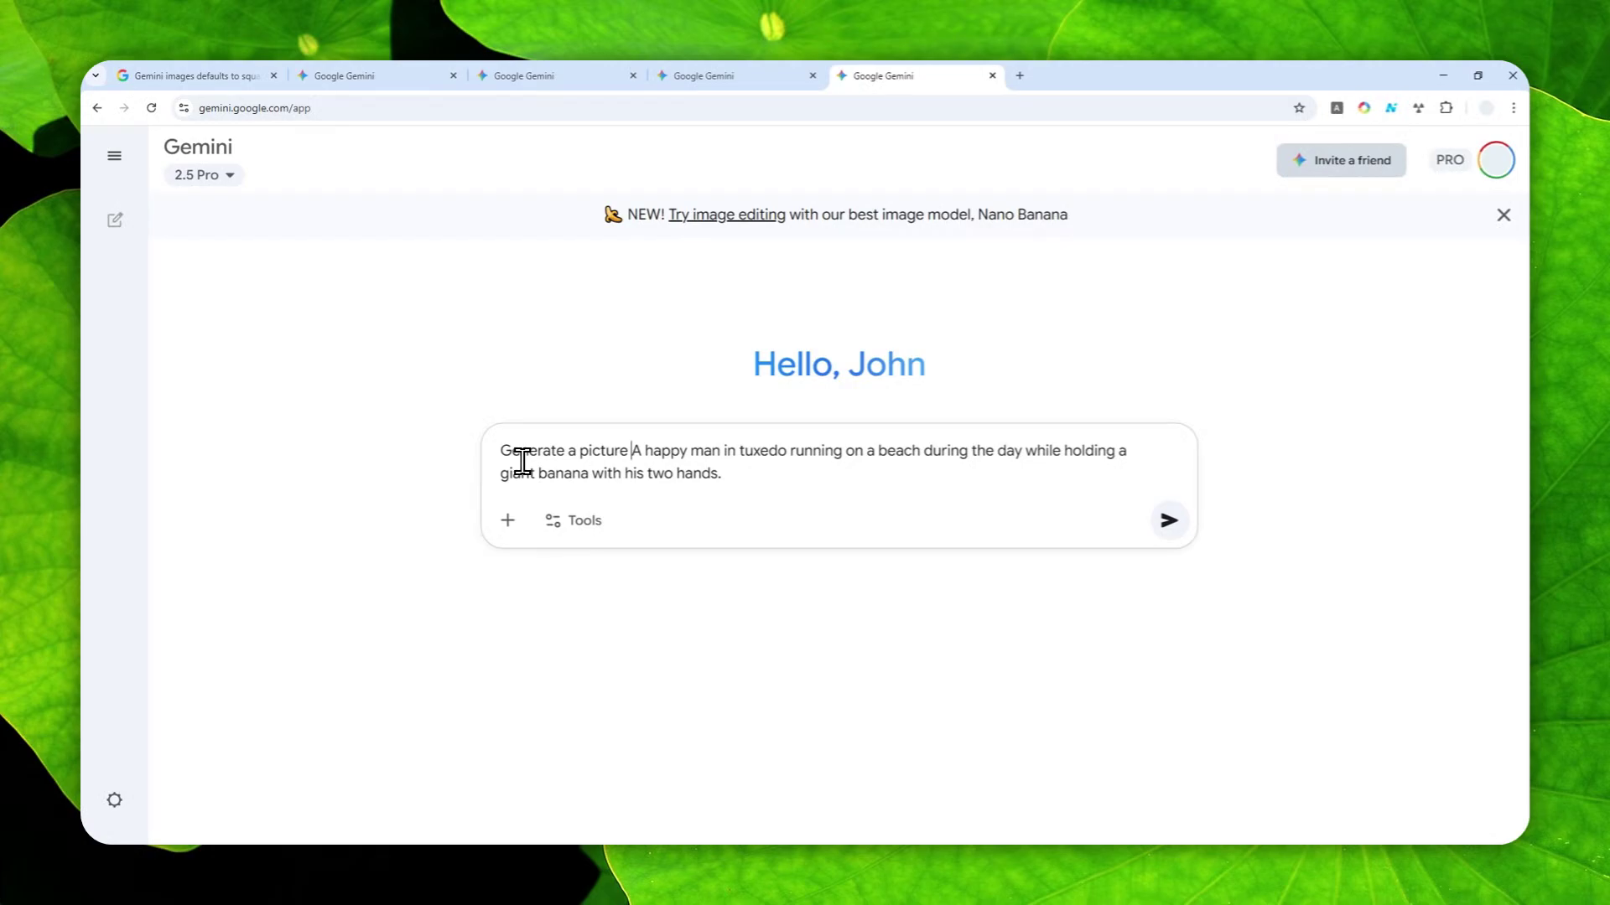
{"action": "type", "text": "a"}
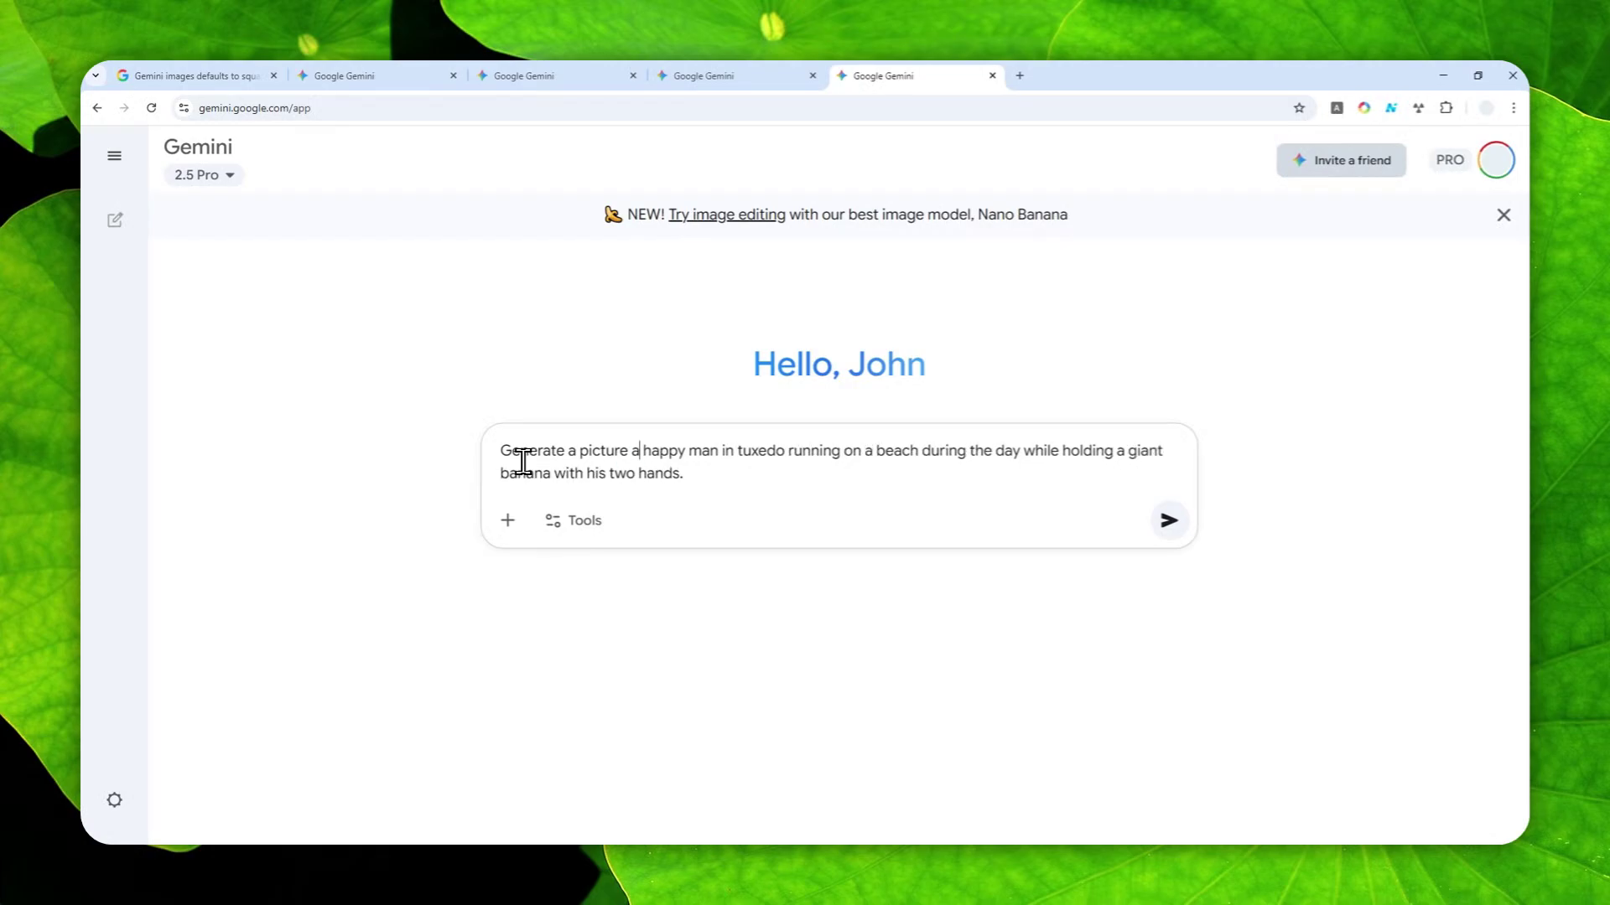
{"action": "left_click", "coordinate": [634, 454]}
{"action": "key", "text": "shift+End"}
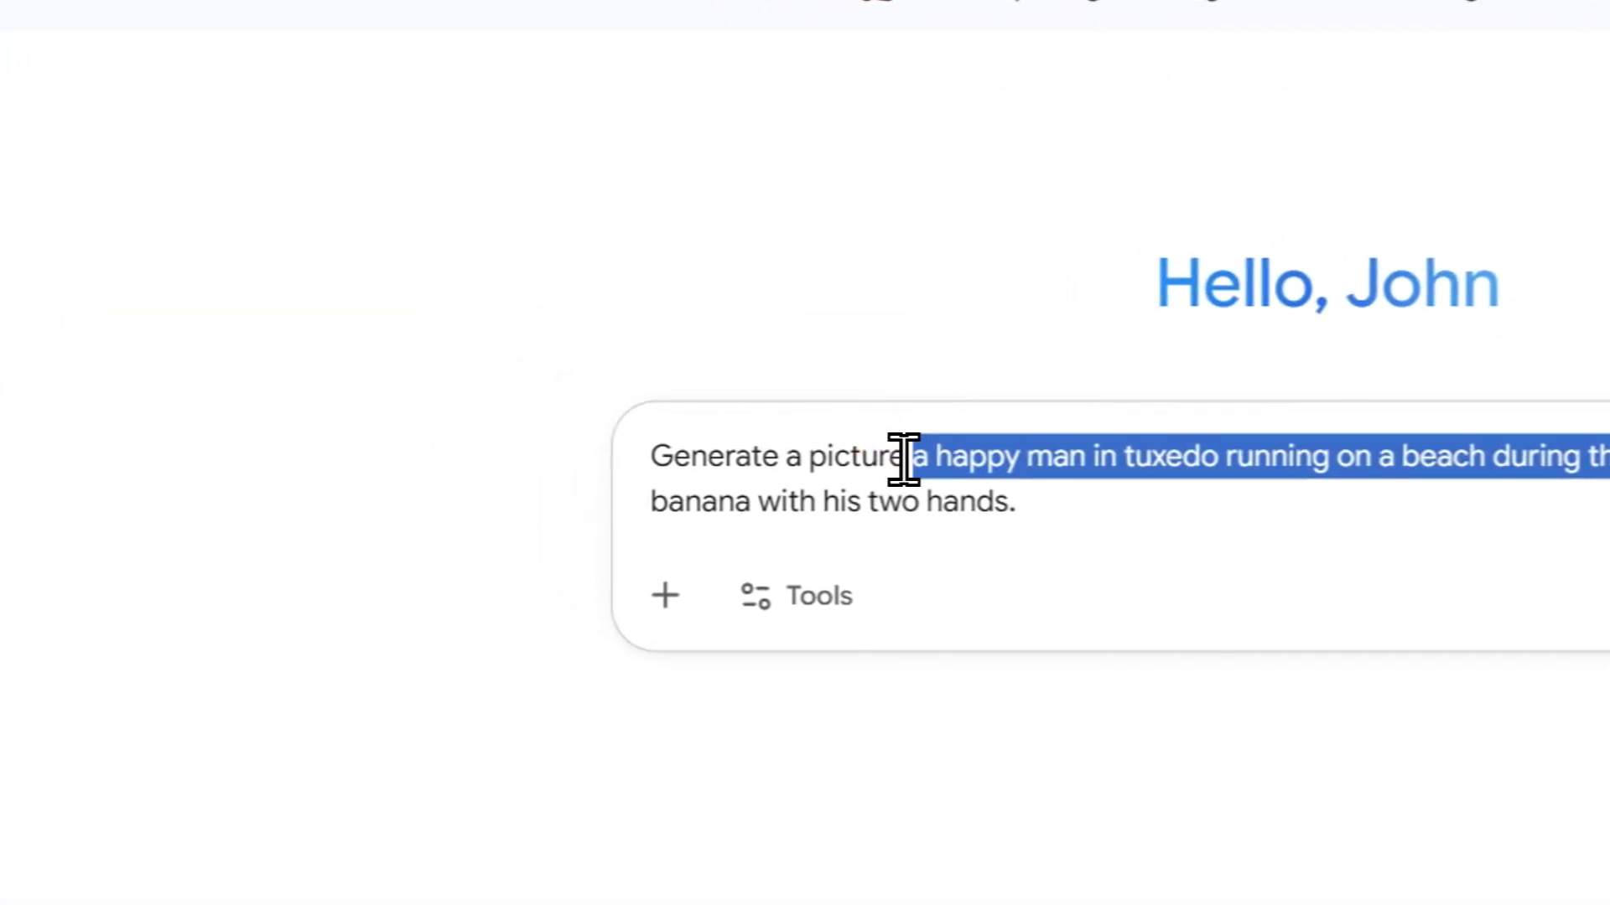
{"action": "left_click", "coordinate": [629, 452]}
{"action": "key", "text": "shift+End"}
{"action": "key", "text": "shift+Home"}
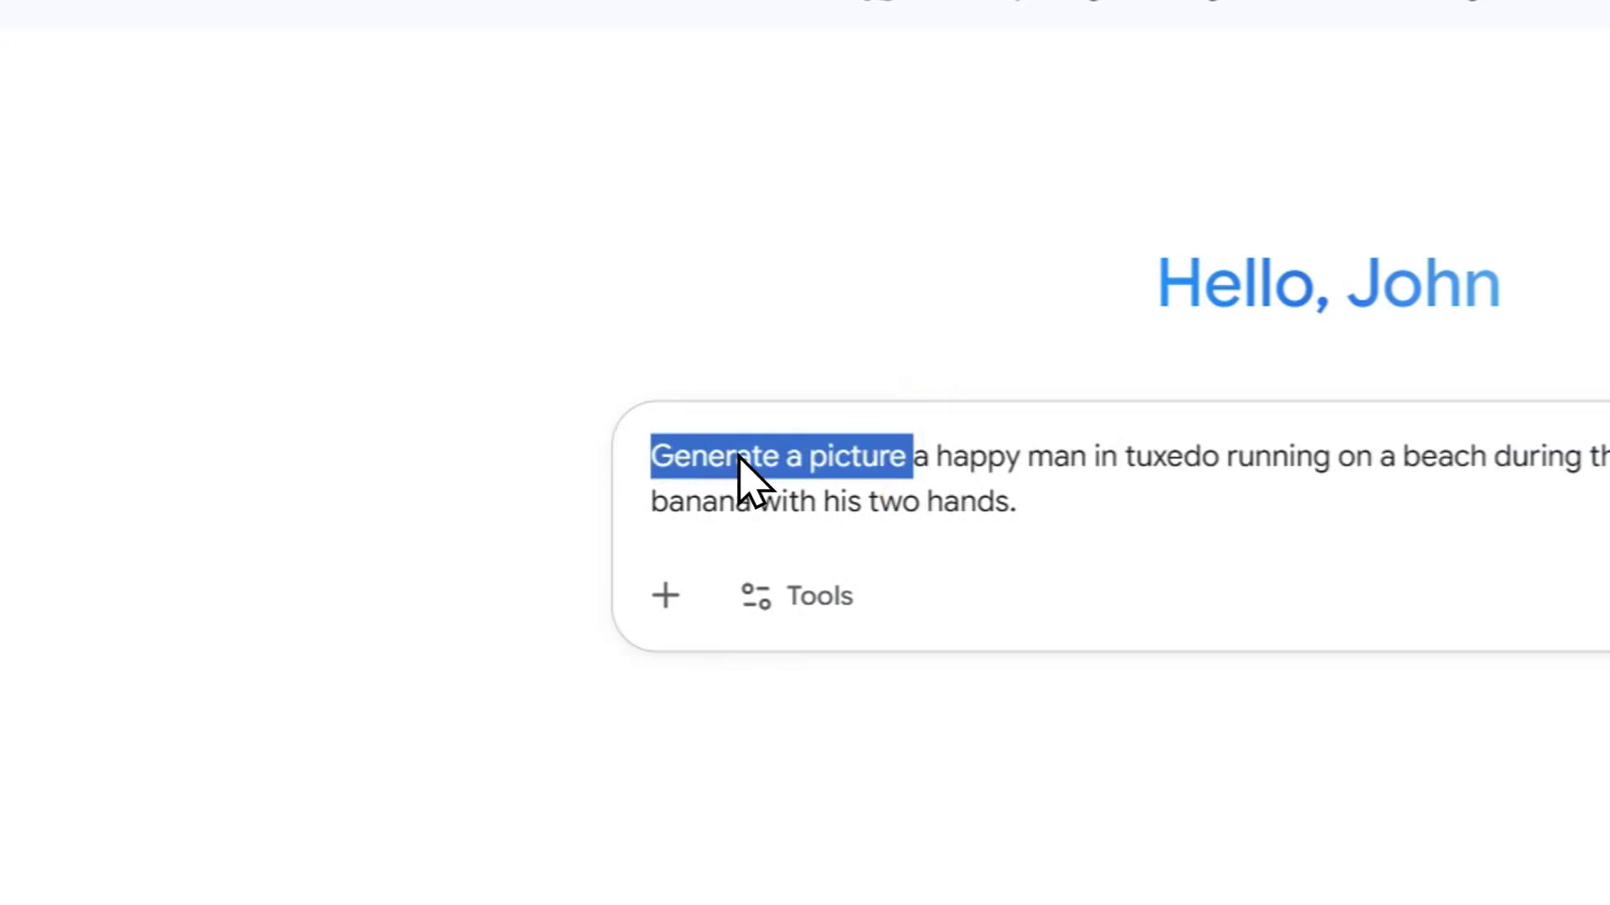
{"action": "left_click", "coordinate": [1118, 514]}
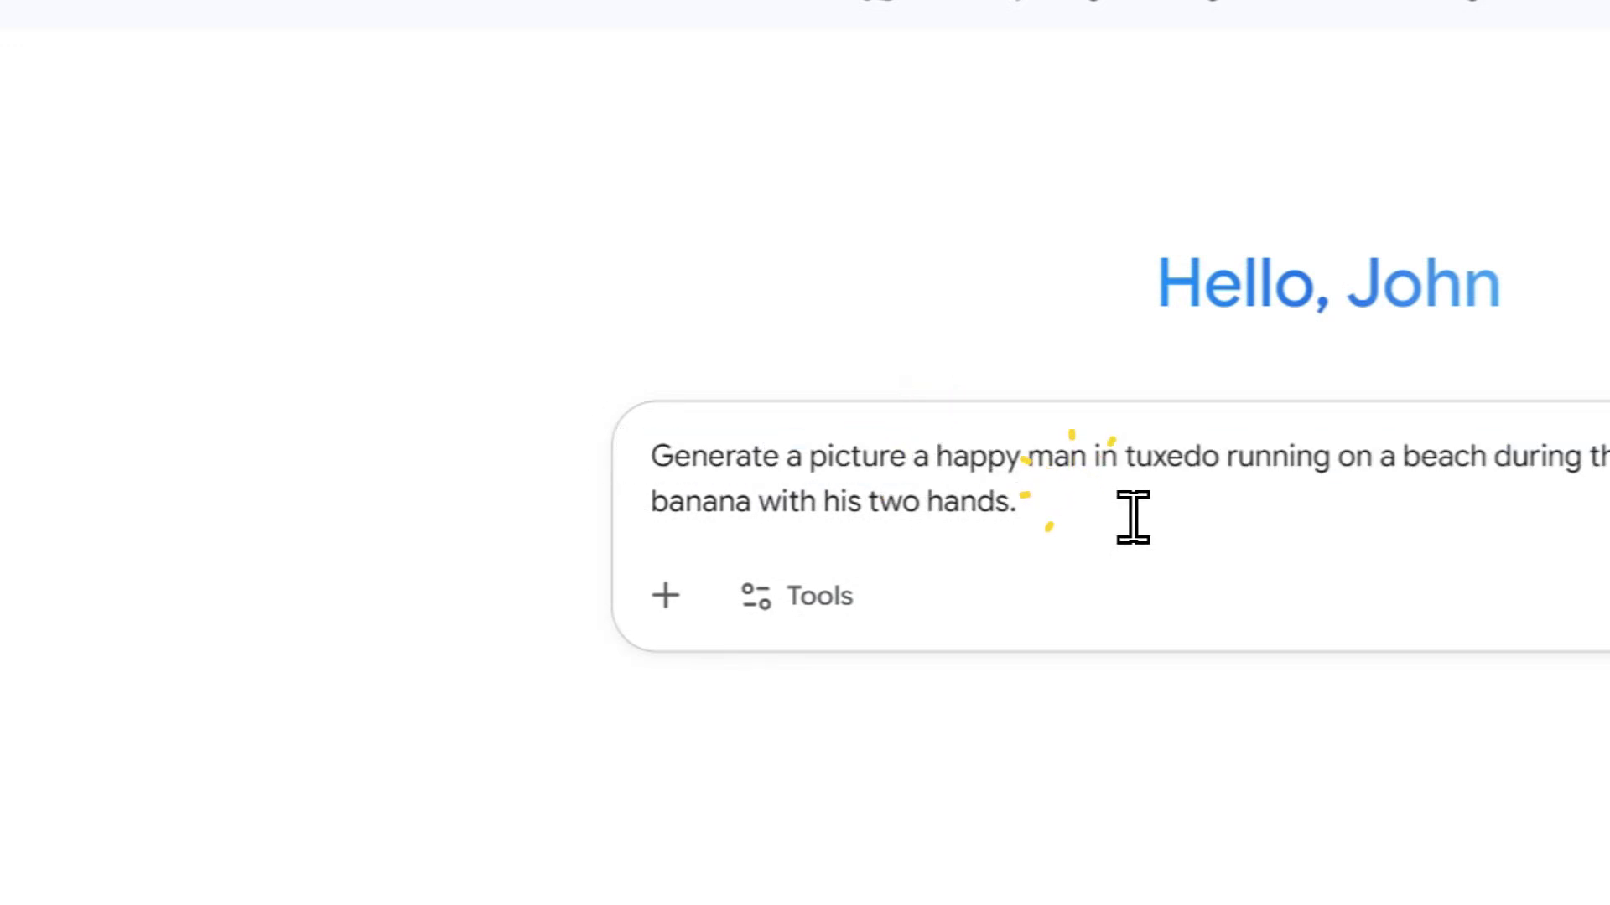
{"action": "type", "text": "A"}
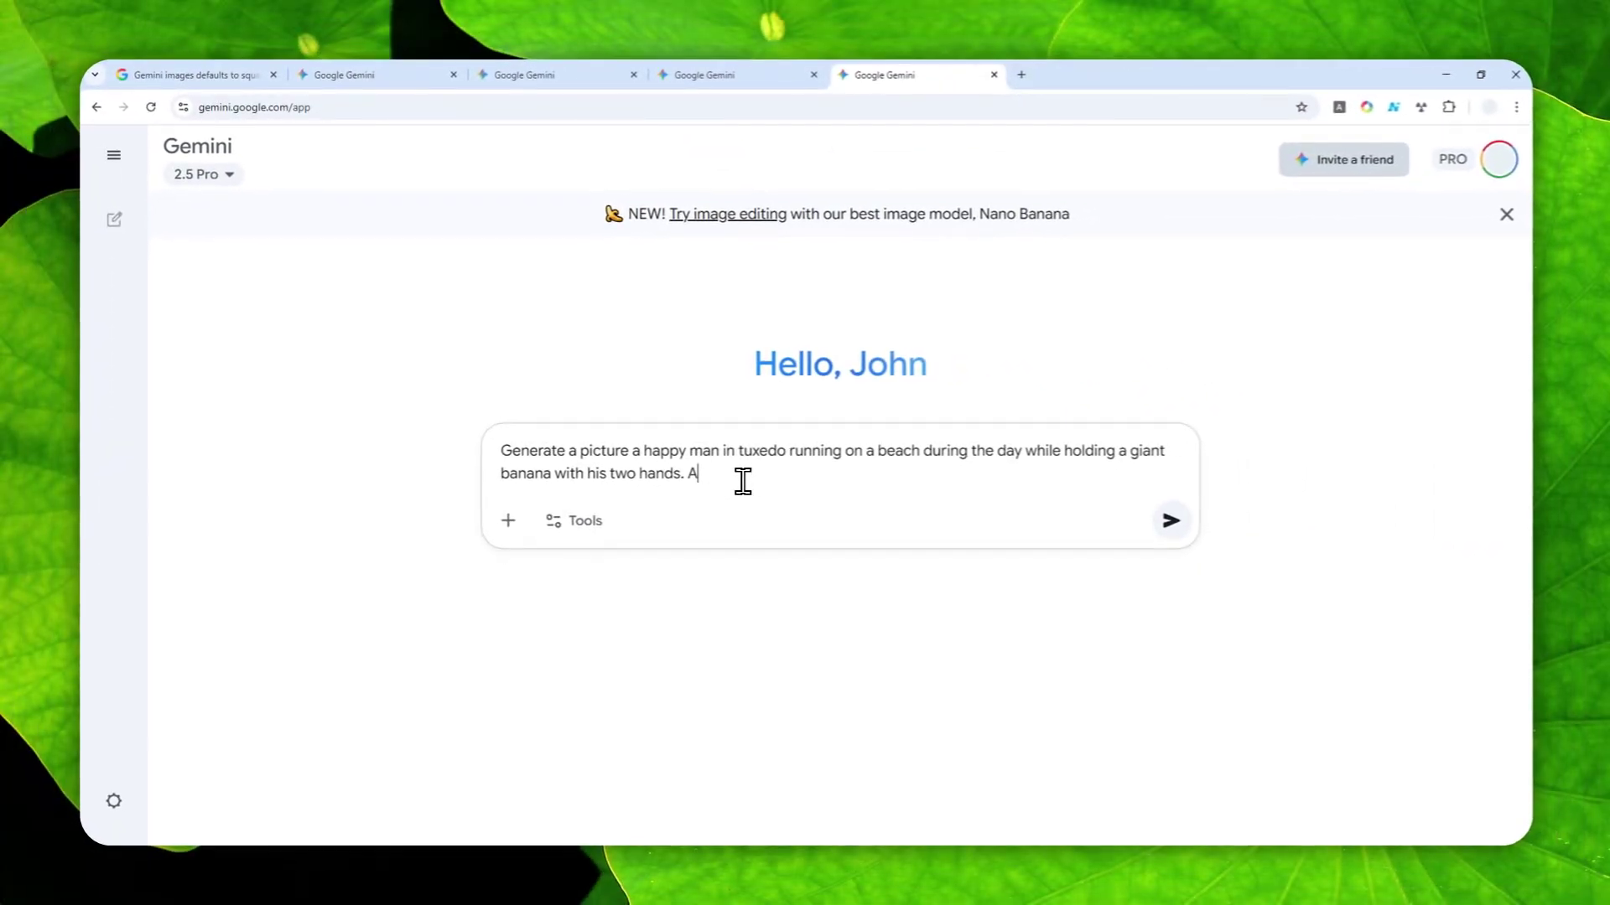
{"action": "type", "text": "spect ratio 16:9"}
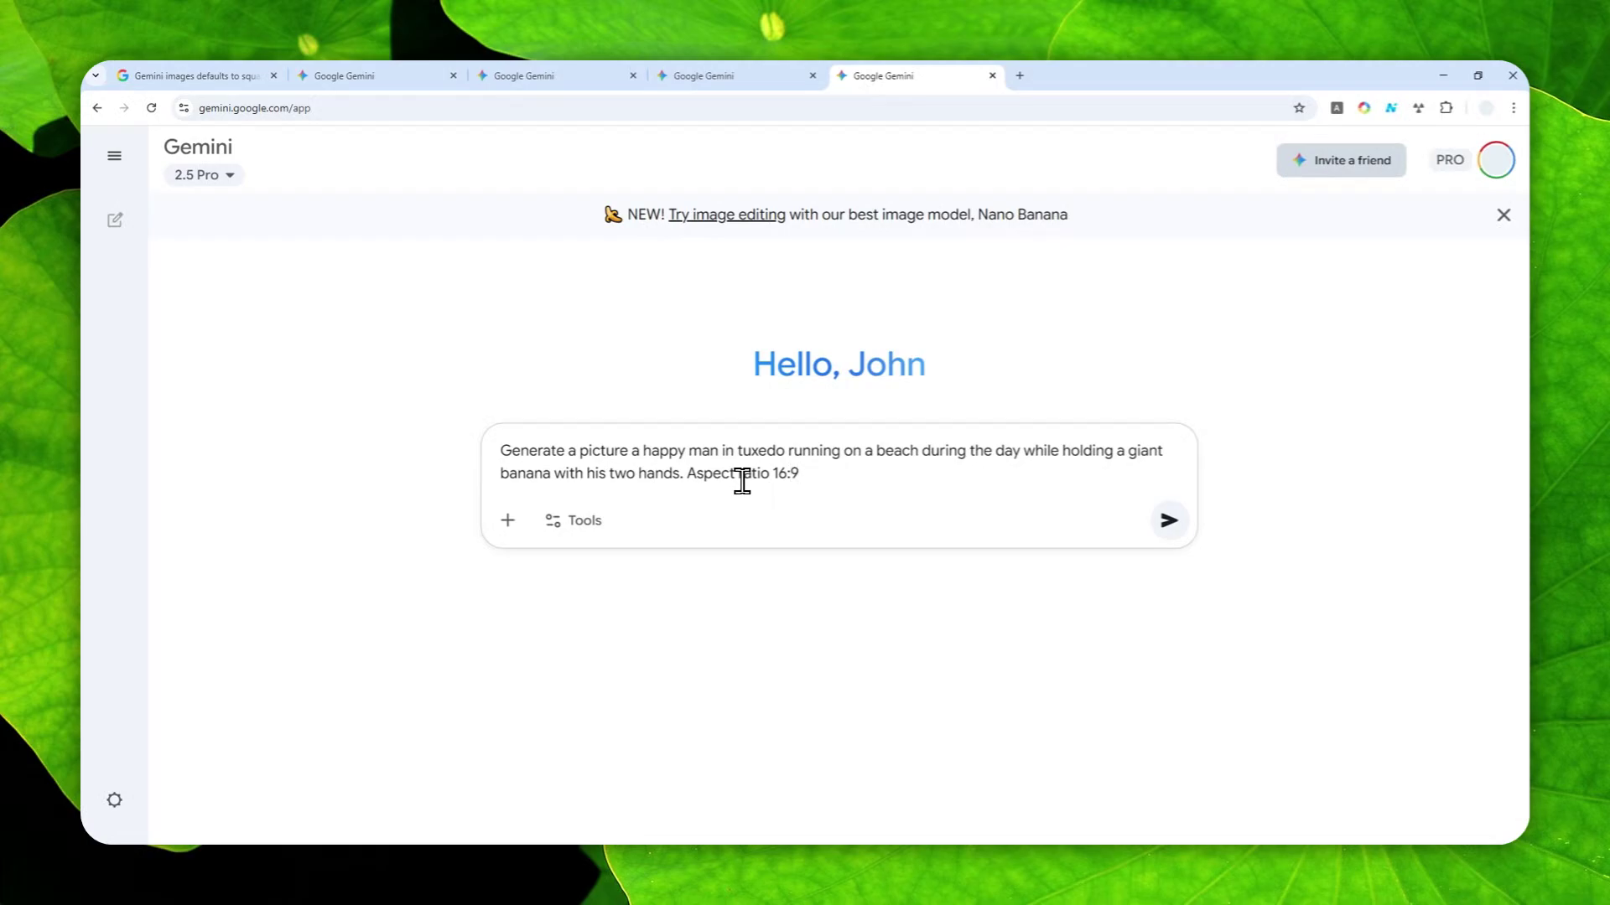
- Send the 'Aspect ratio 16:9' prompt with Create images mode left off
{"action": "left_click", "coordinate": [587, 522]}
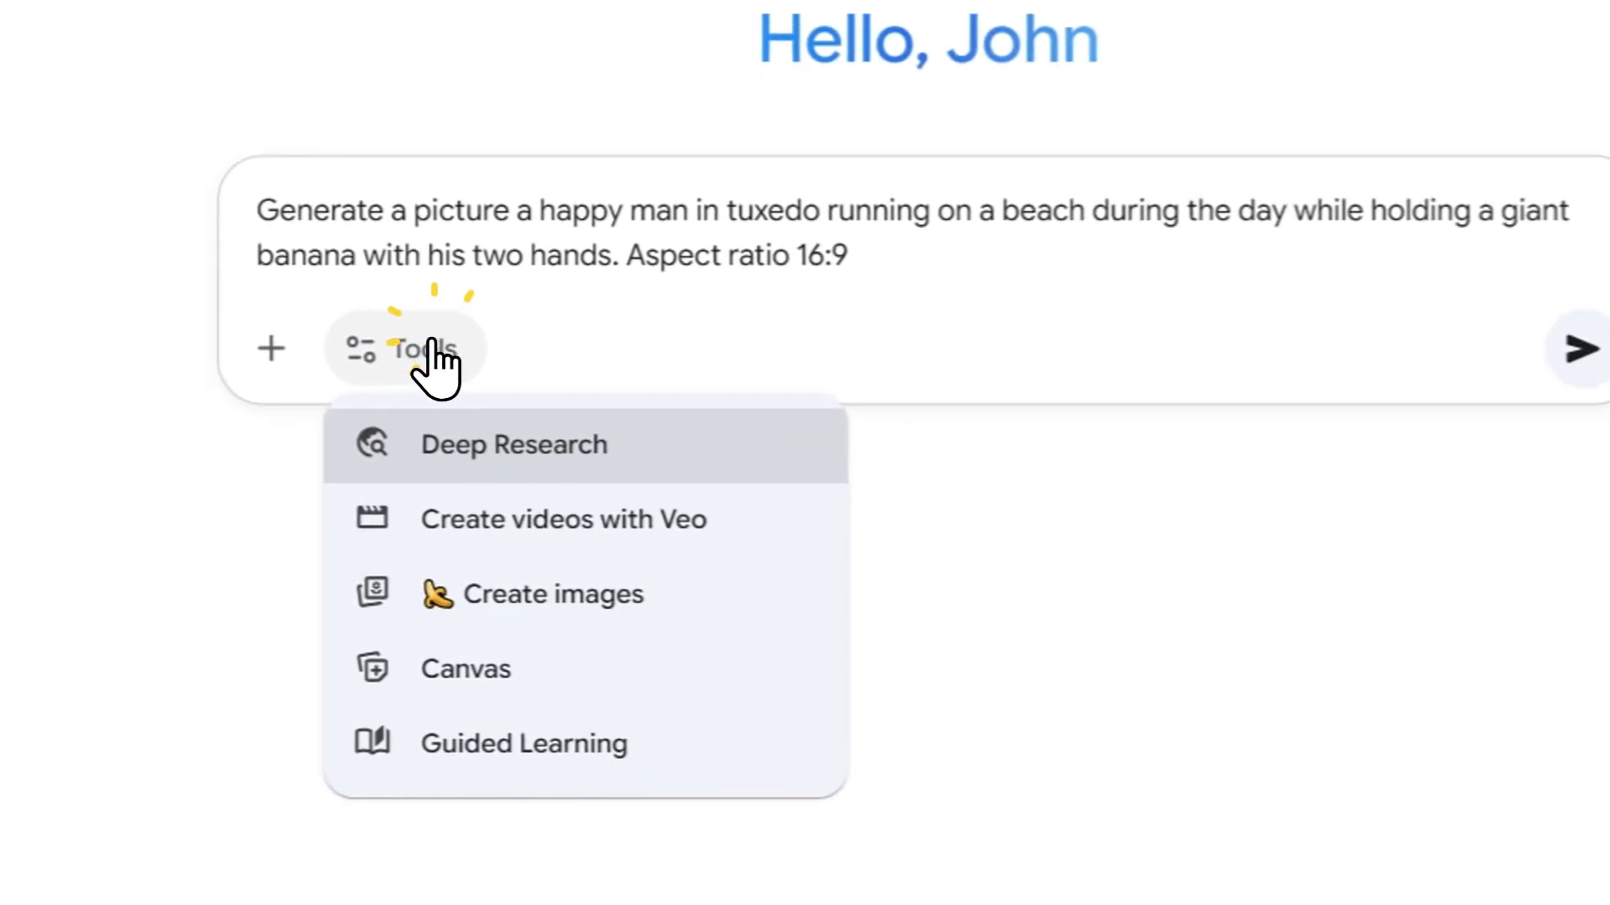
{"action": "left_click", "coordinate": [577, 597]}
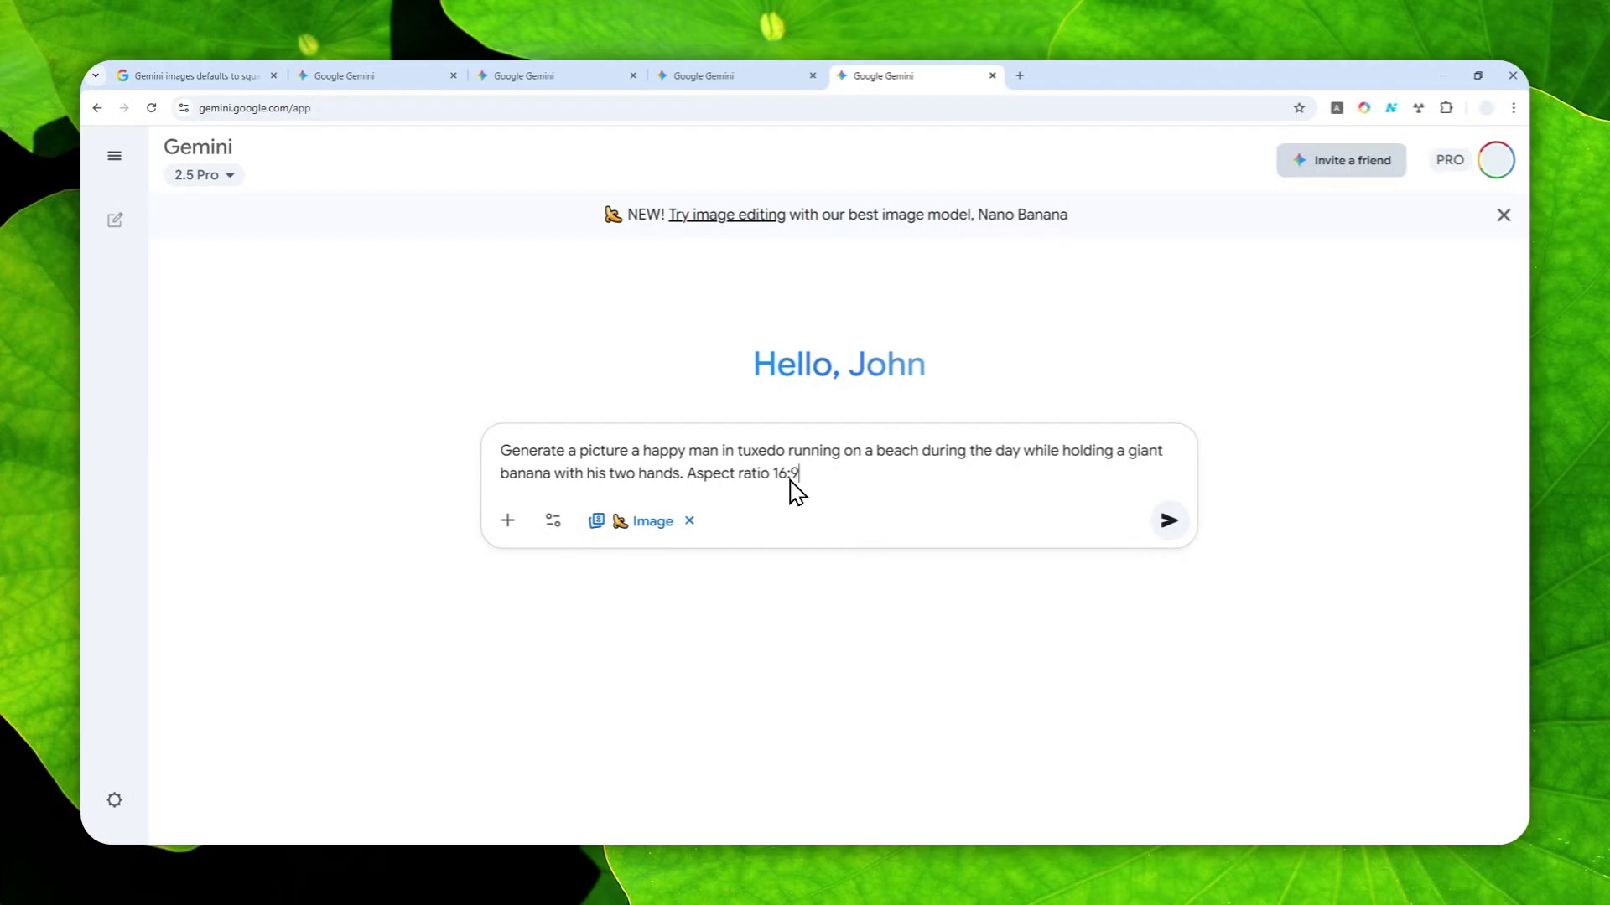
{"action": "left_click", "coordinate": [689, 521]}
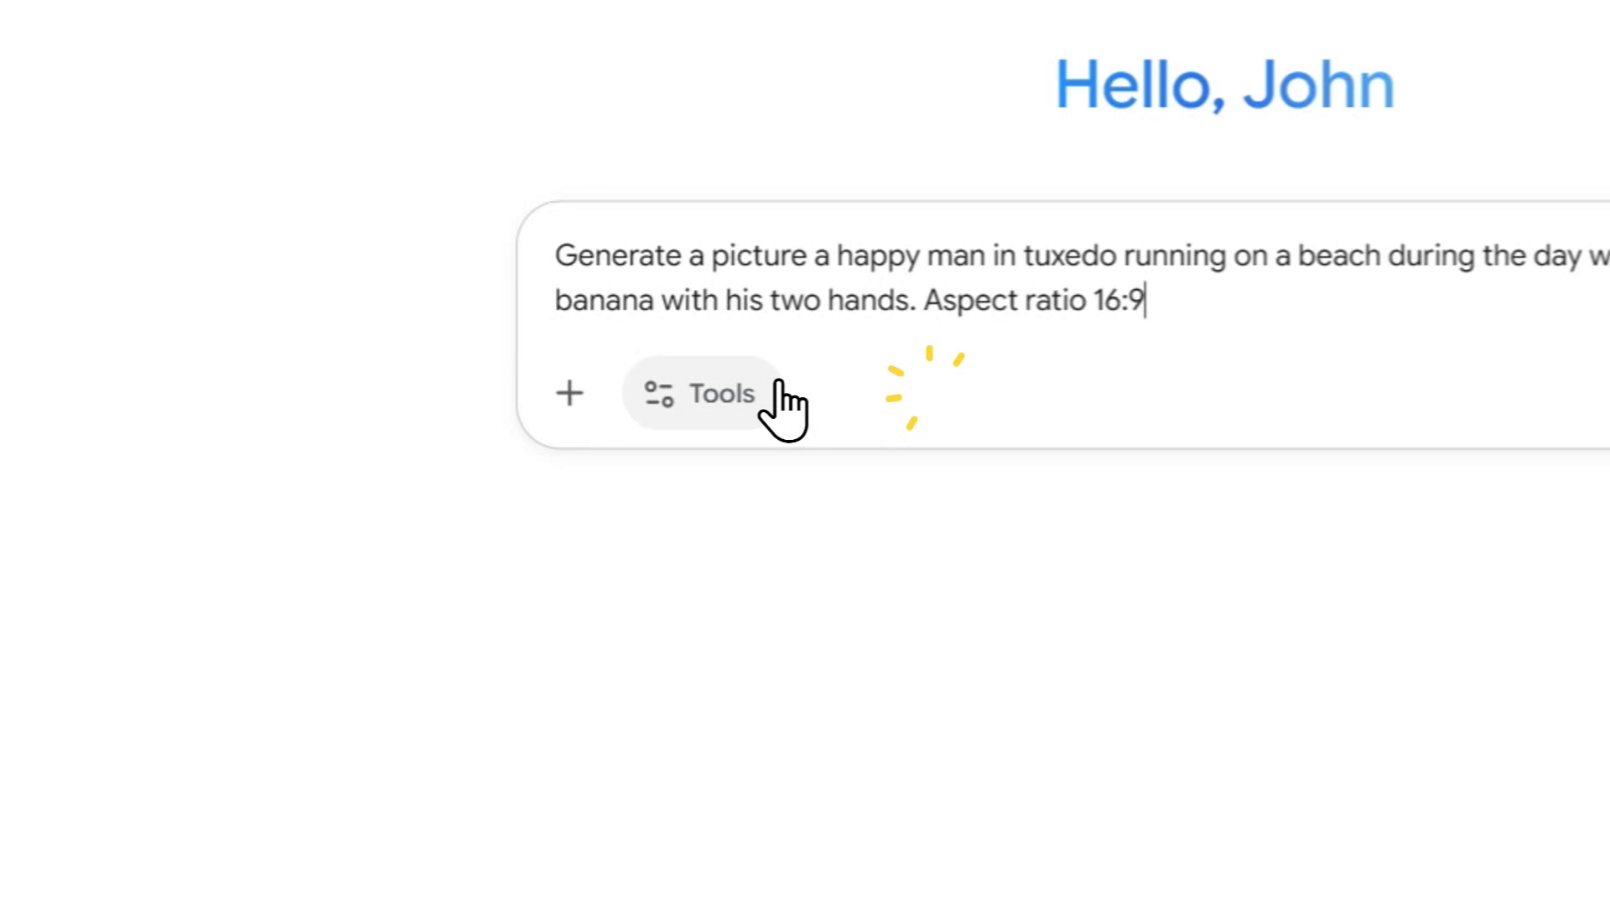
{"action": "left_click", "coordinate": [582, 521]}
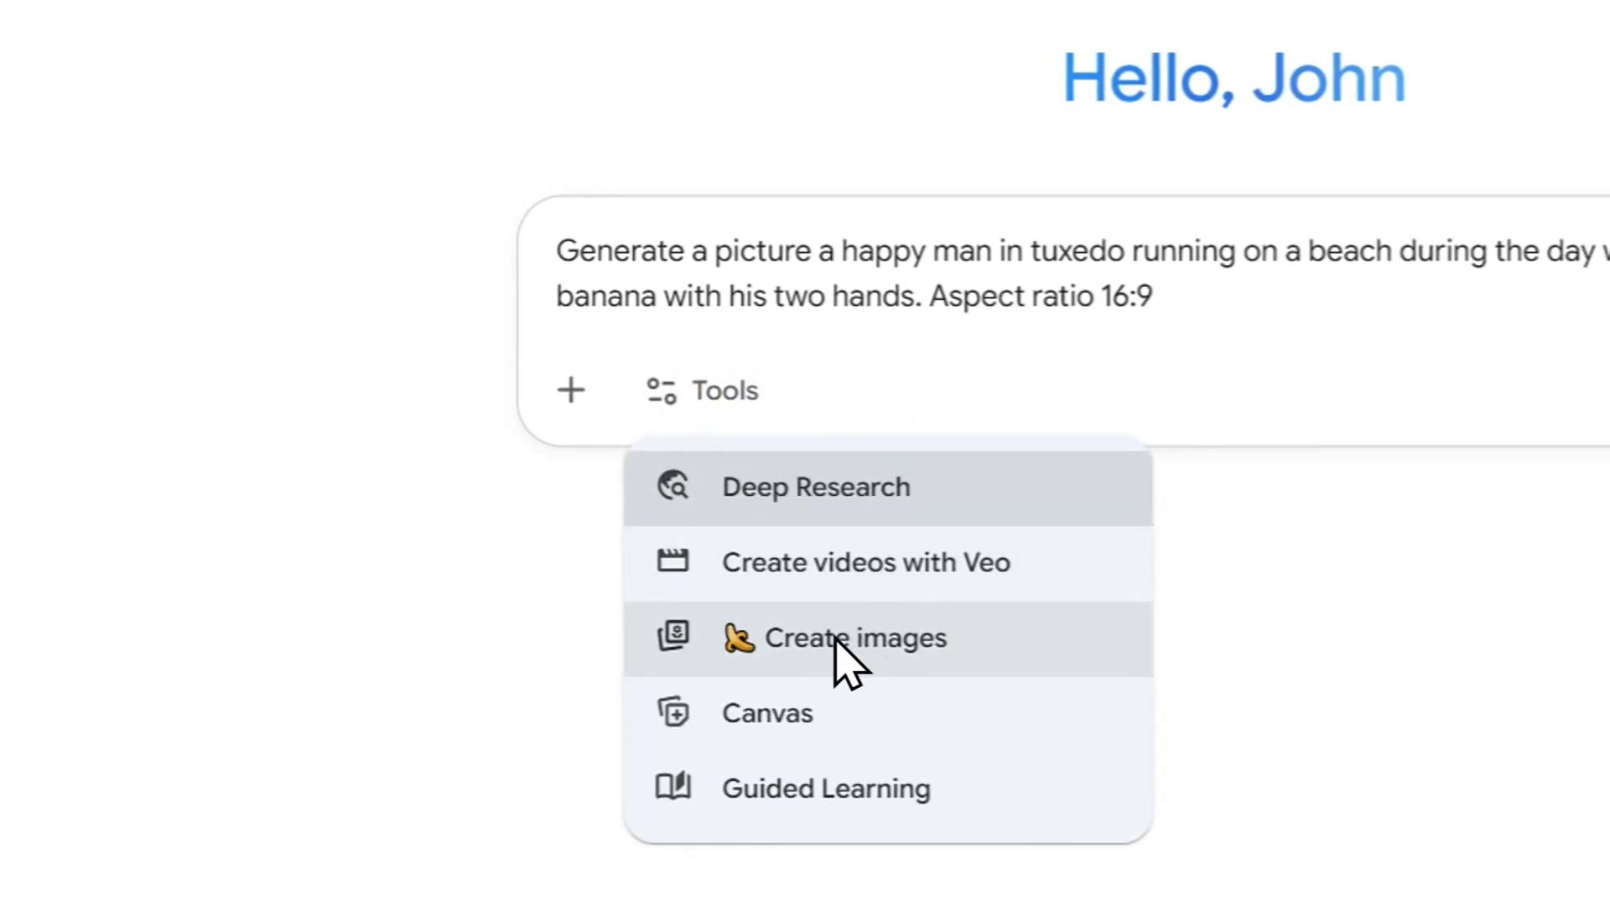
{"action": "left_click", "coordinate": [711, 387]}
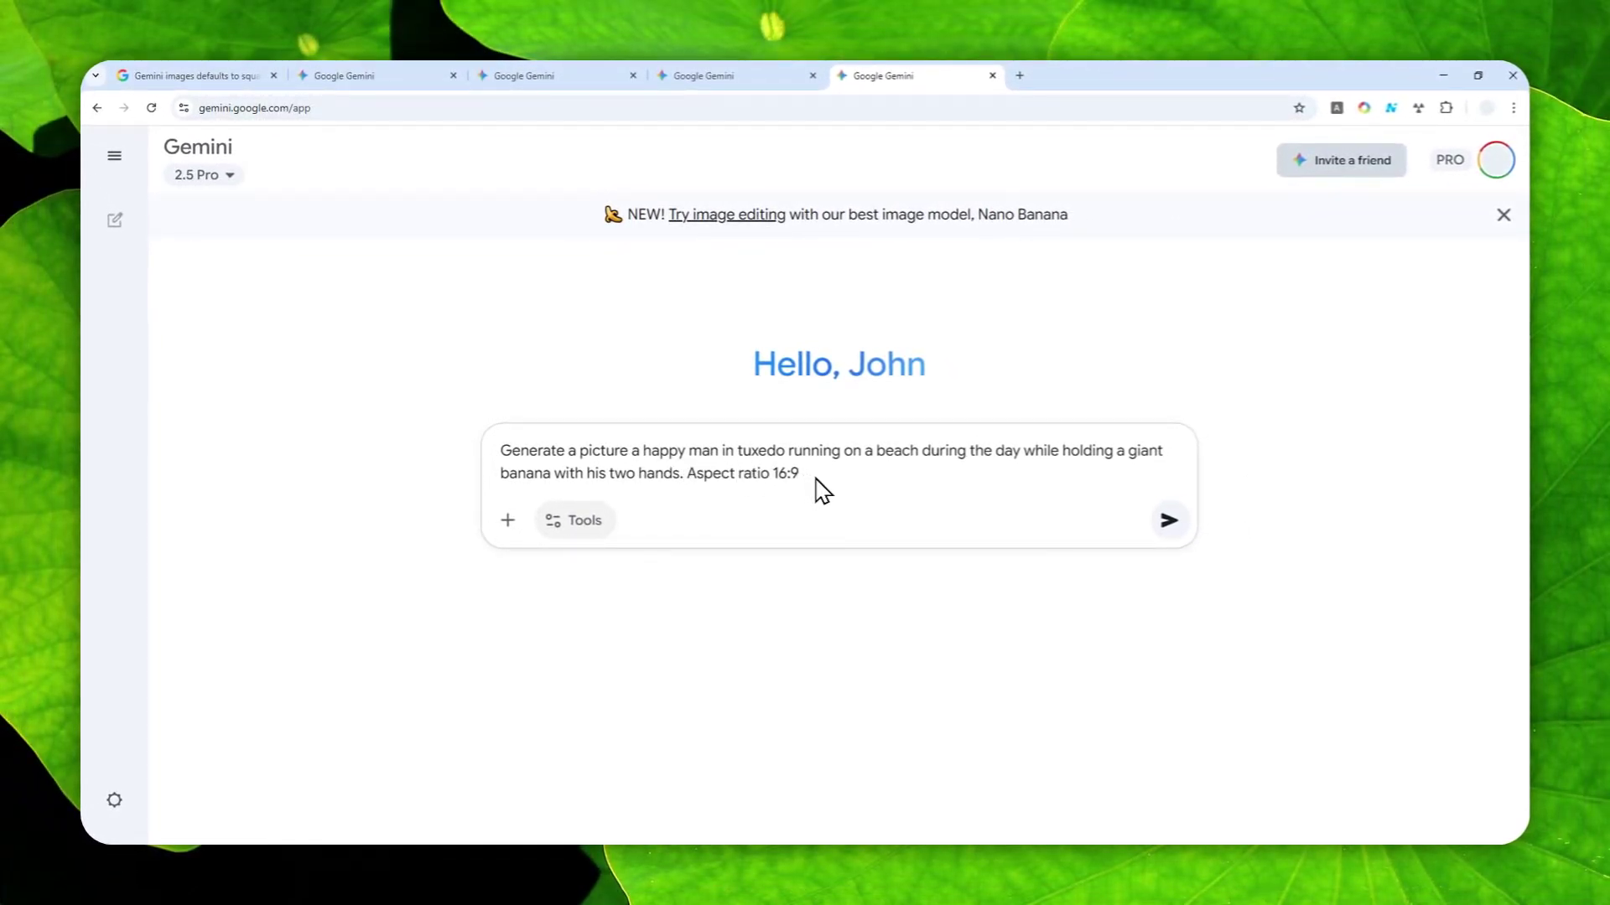
{"action": "left_click", "coordinate": [1169, 520]}
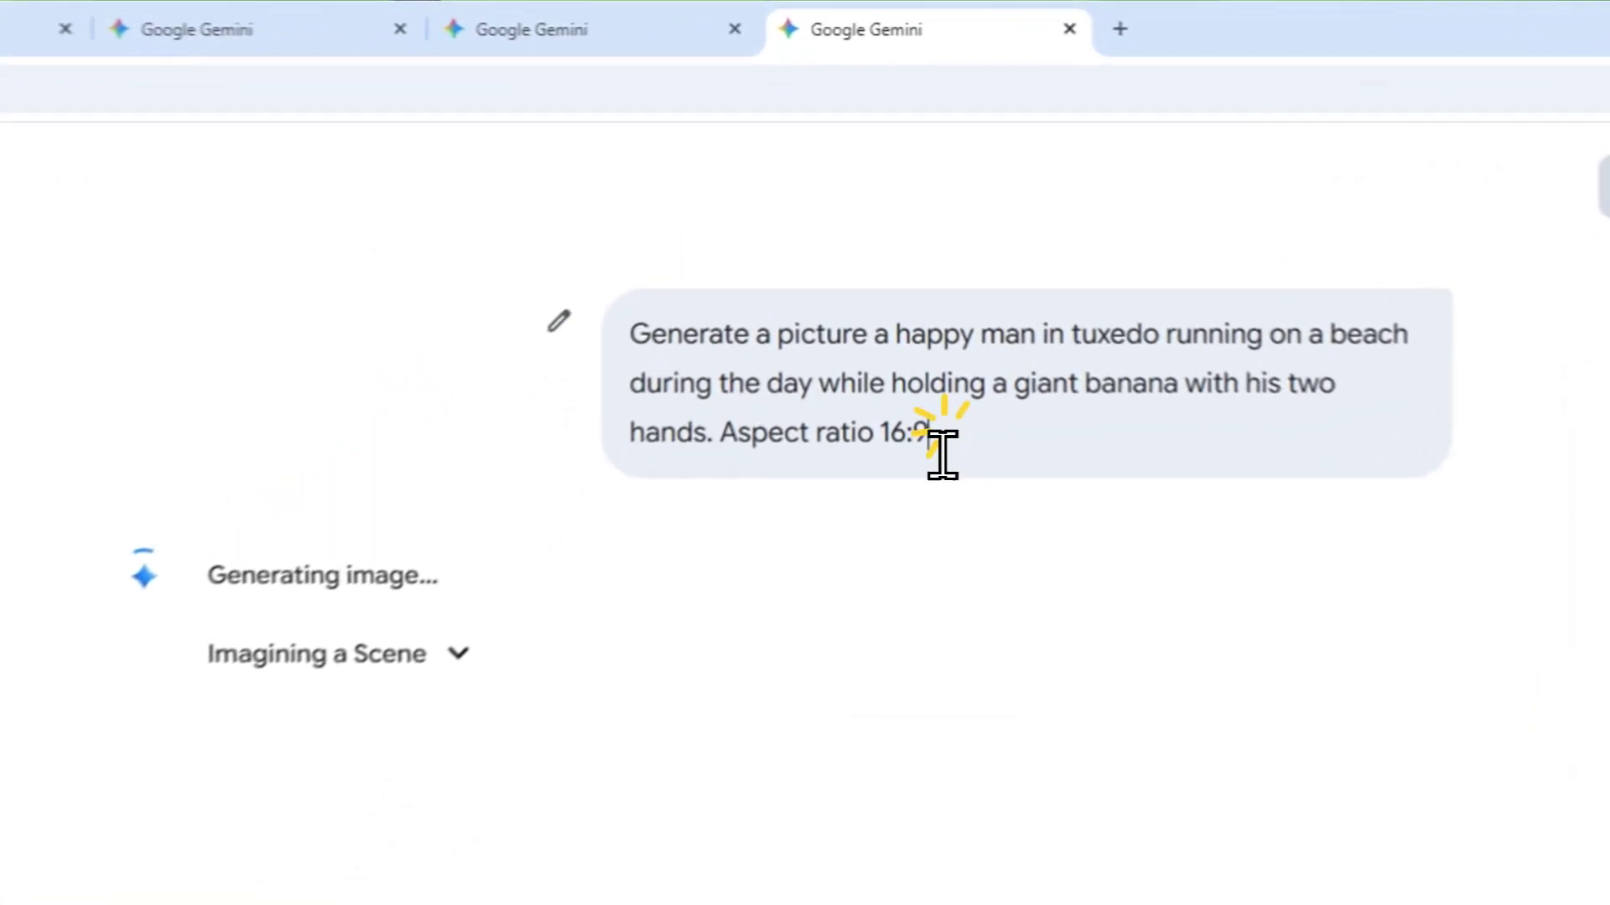
- Await the widescreen tuxedo-man banana image, highlighting 'Aspect ratio 16:9' in the sent prompt
{"action": "left_click_drag", "start_coordinate": [925, 308], "coordinate": [826, 309]}
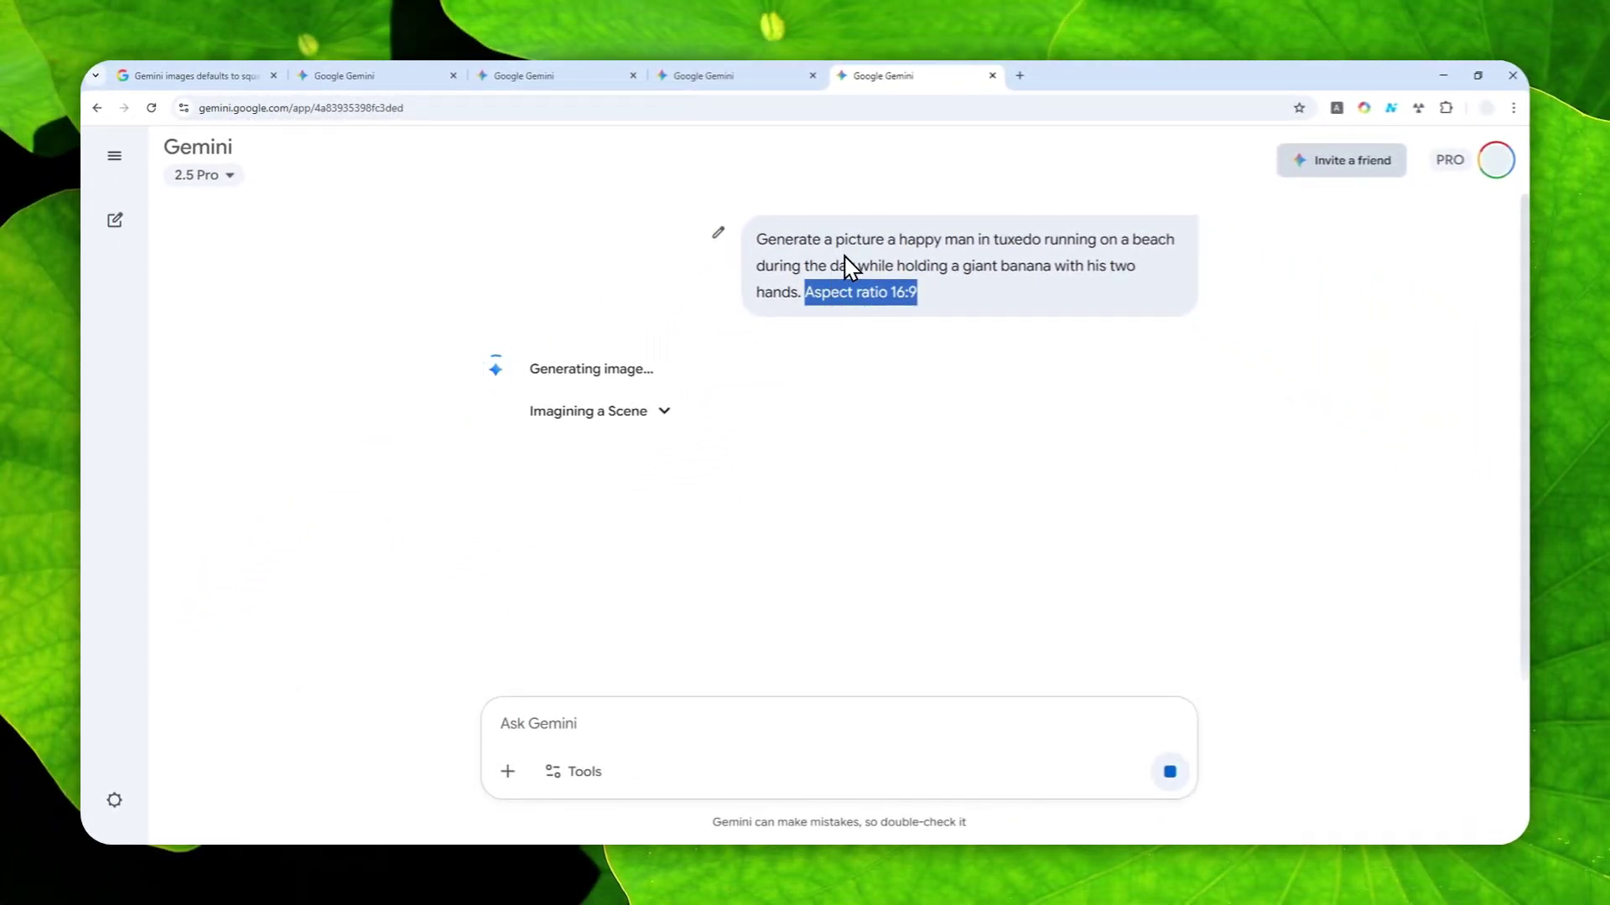
{"action": "left_click", "coordinate": [570, 773]}
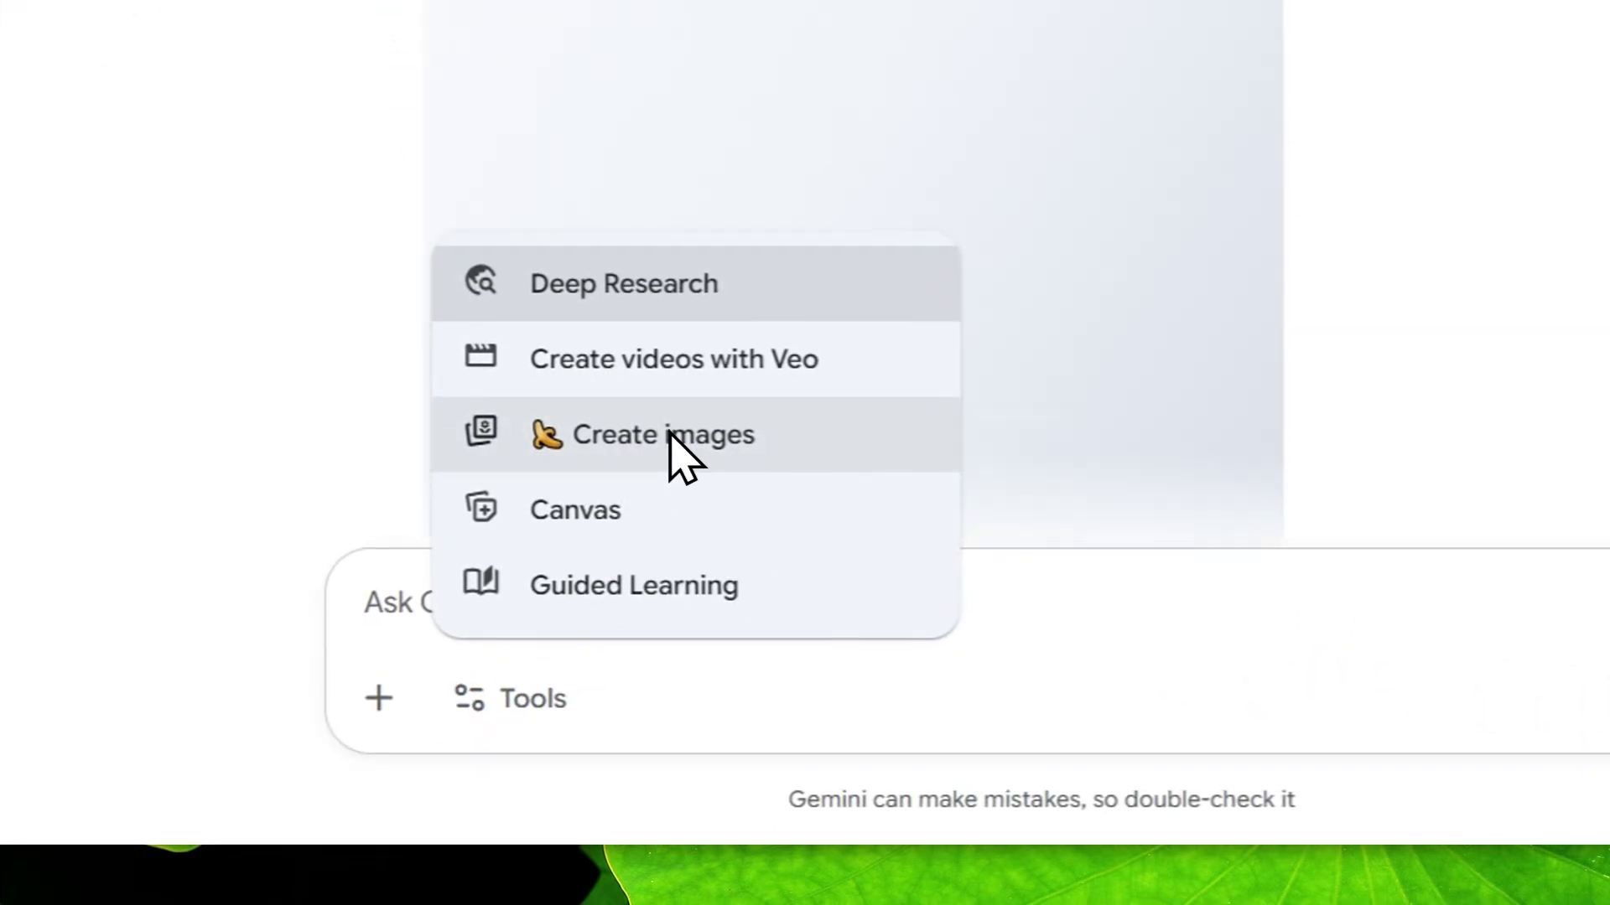
{"action": "left_click", "coordinate": [522, 704]}
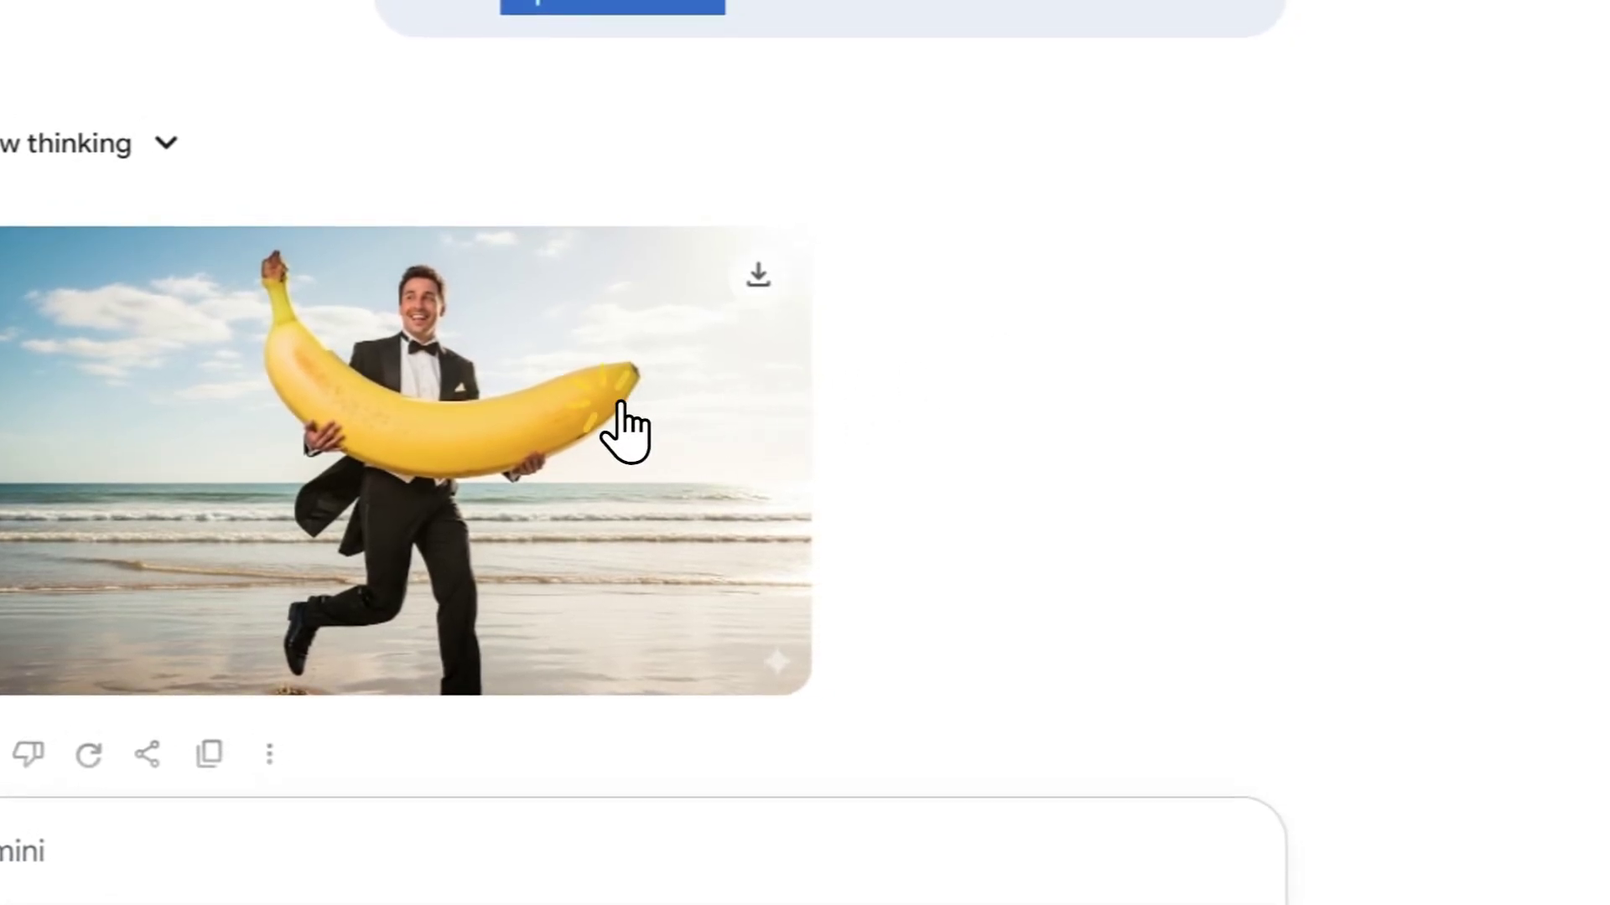
{"action": "left_click", "coordinate": [767, 289]}
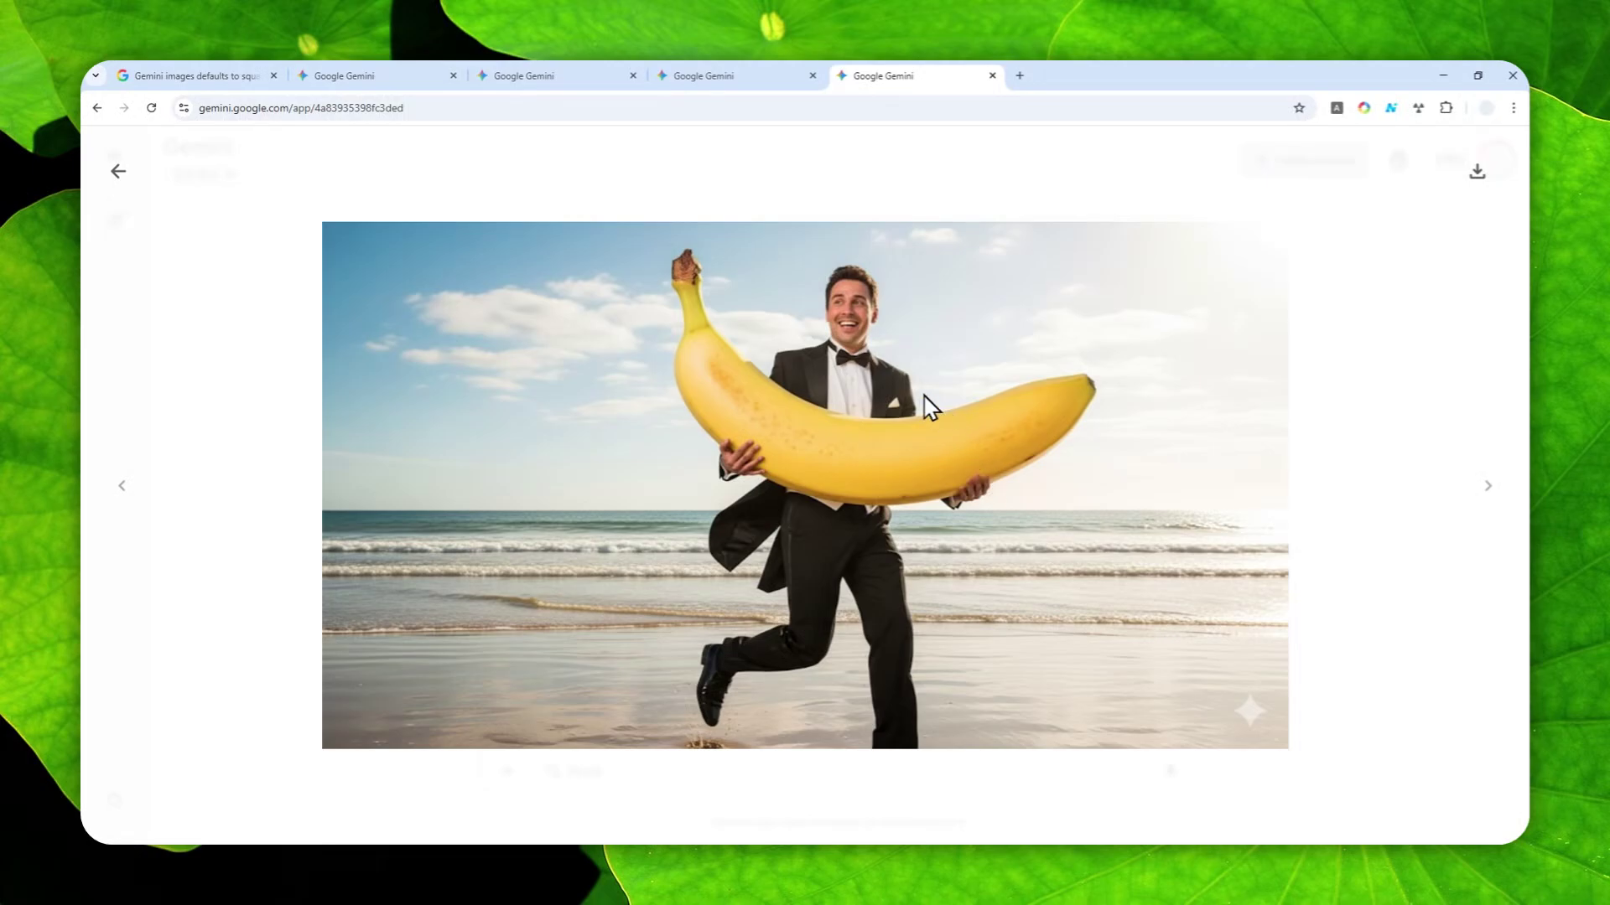
{"action": "left_click", "coordinate": [118, 171]}
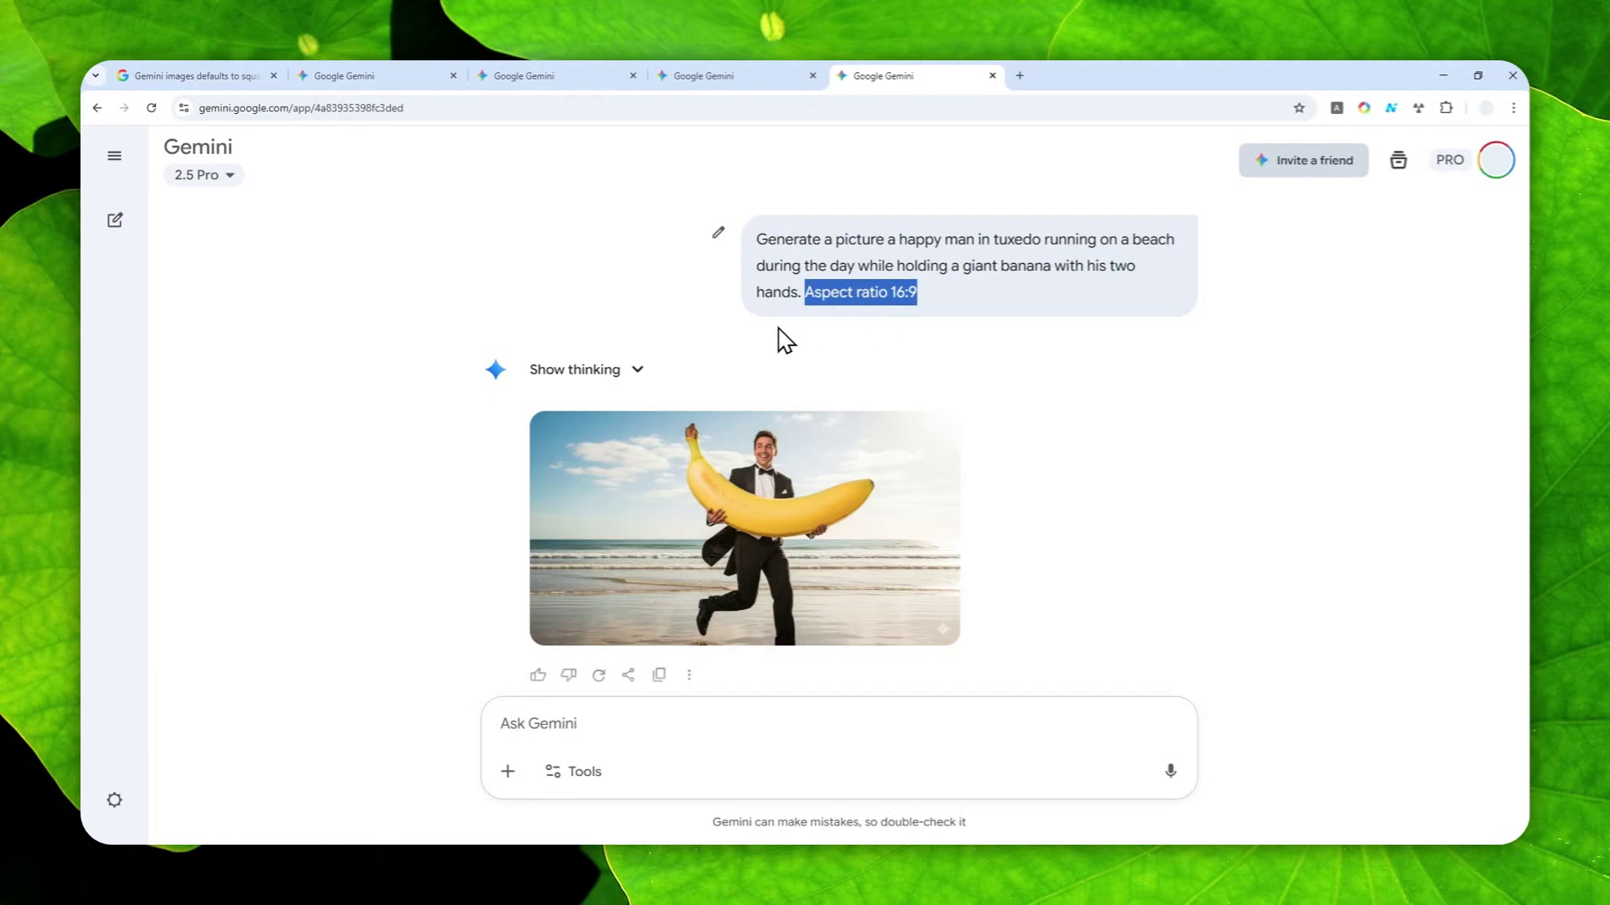
{"action": "scroll", "coordinate": [849, 411], "scroll_direction": "down", "scroll_amount": 1}
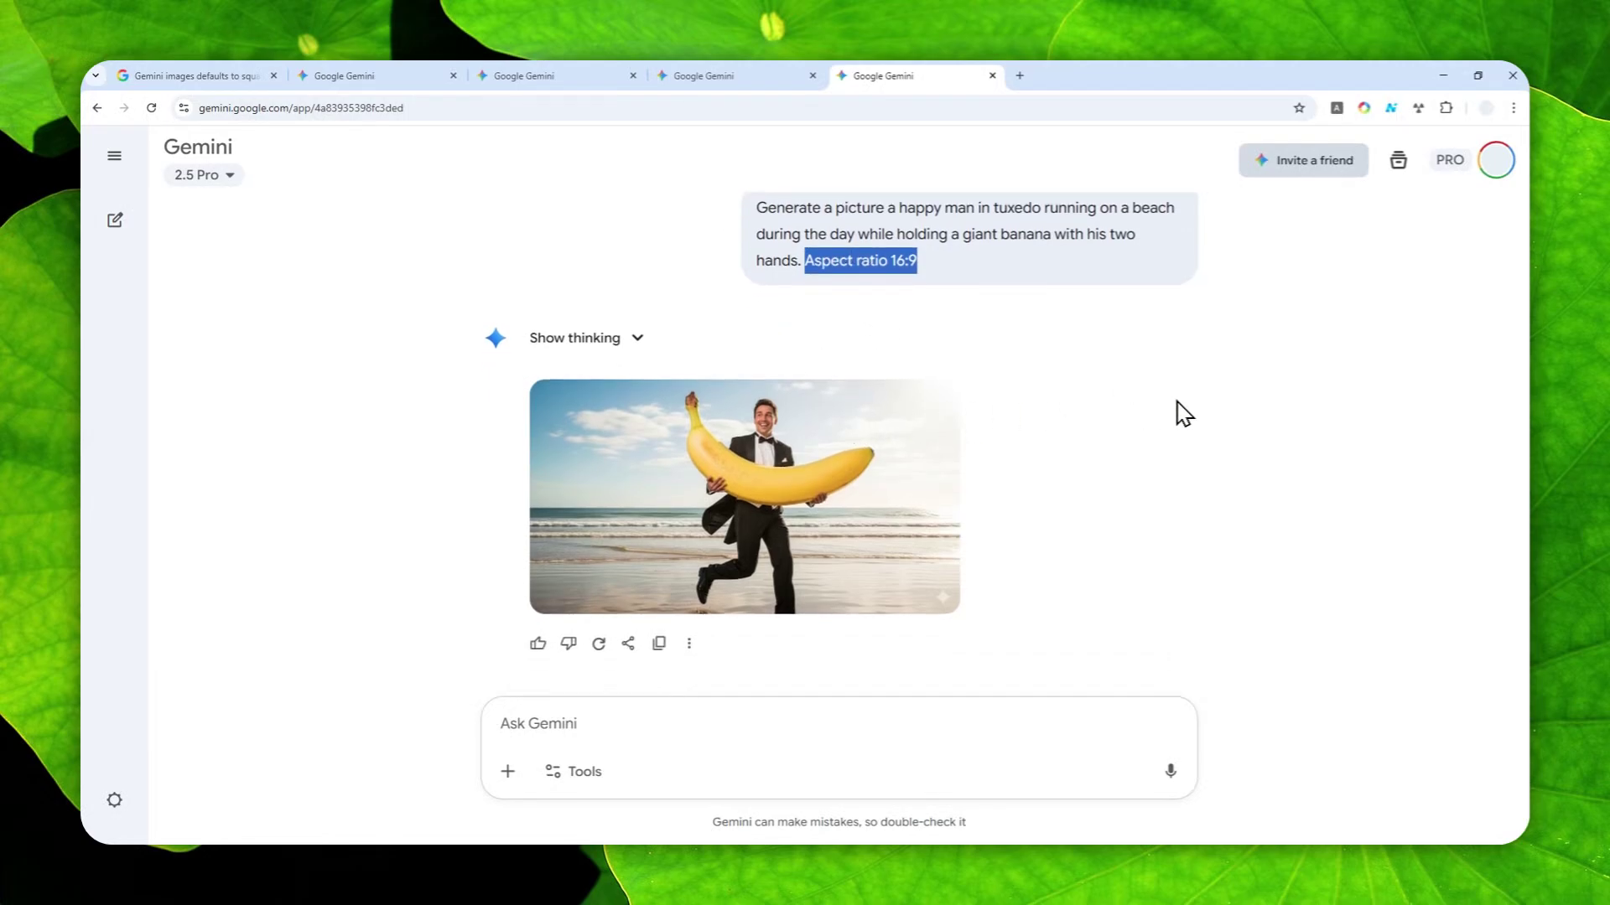